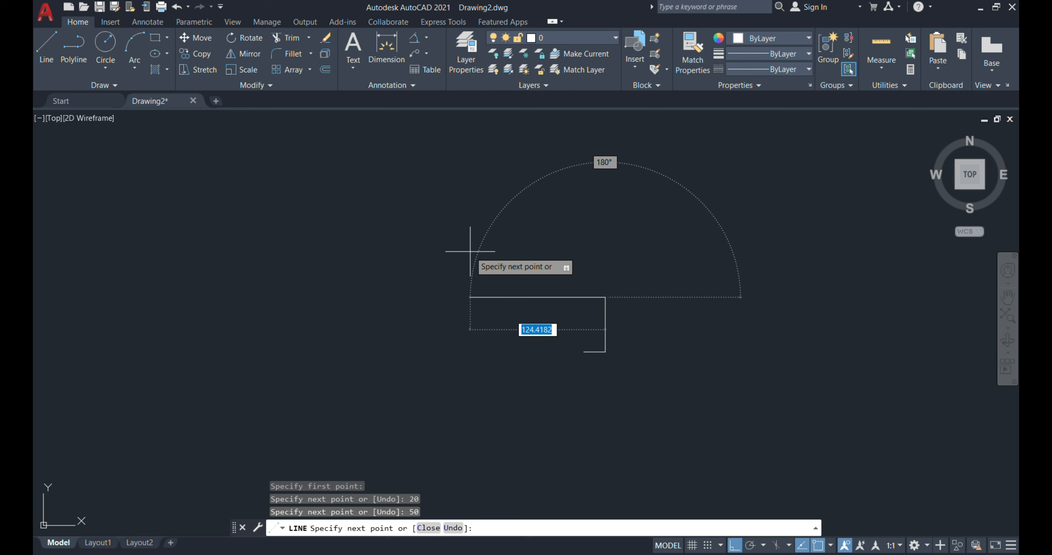
Continue the right-hand outline into the side notch with a 15-unit line to the left and a 20-unit line upward
type("15")
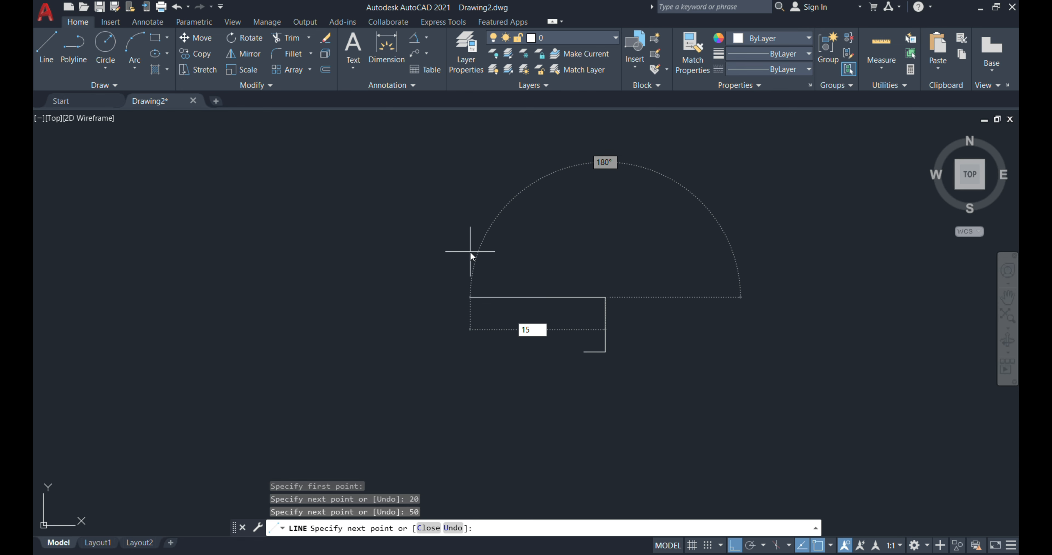
key("Return")
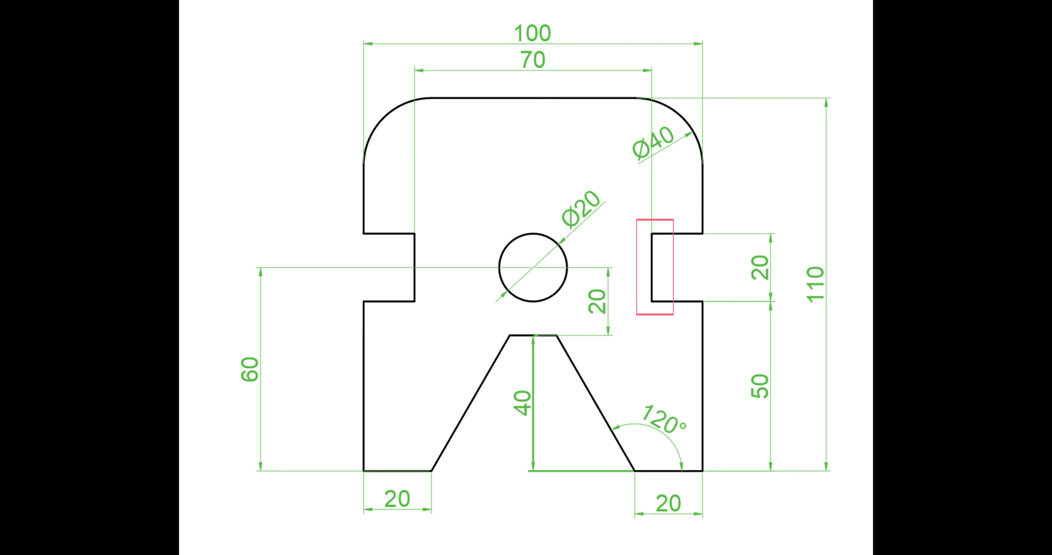
type("20")
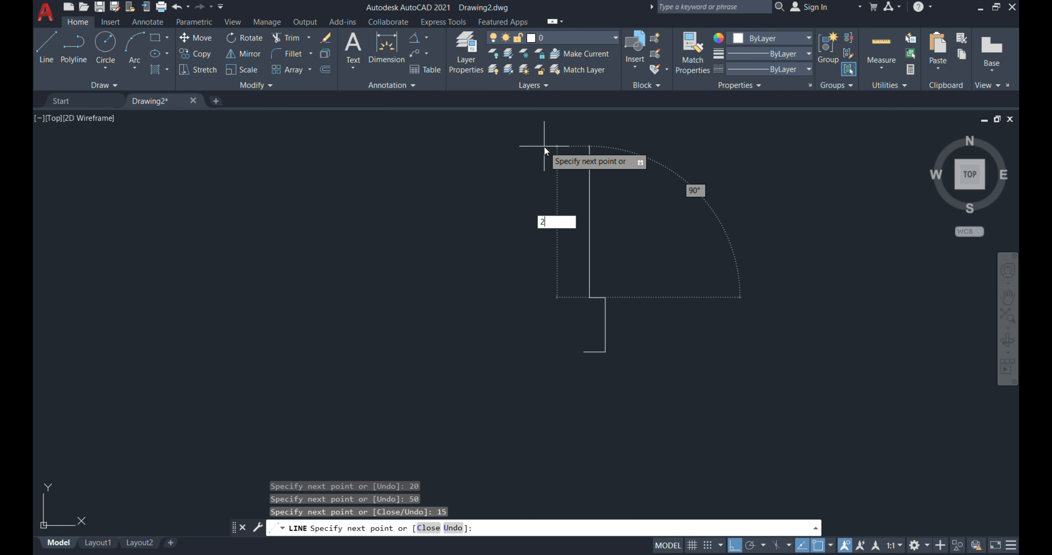
key("Return")
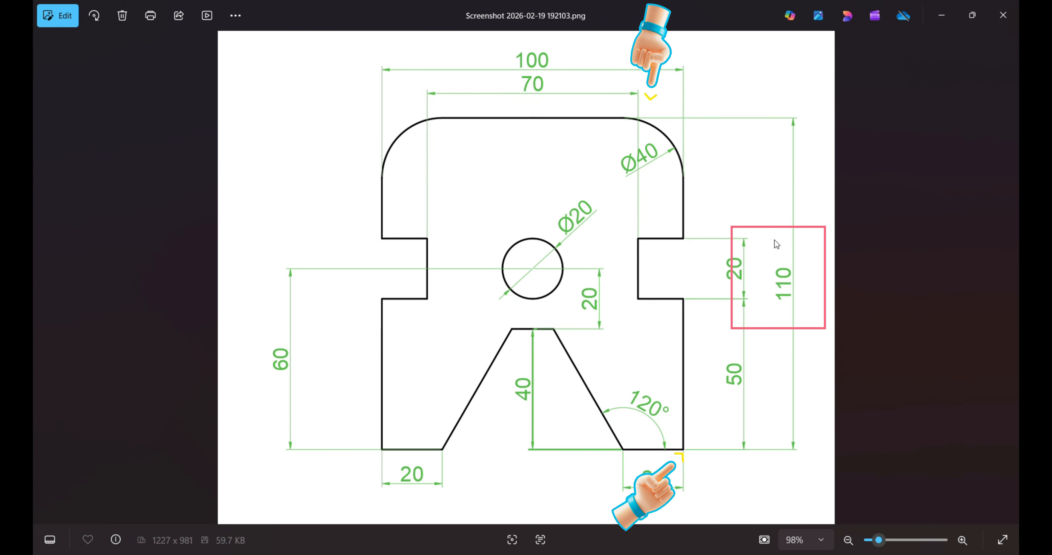
In Calculator, work out the height of the remaining side edge by computing 50 + 20 and subtracting 70 from 110
key("5")
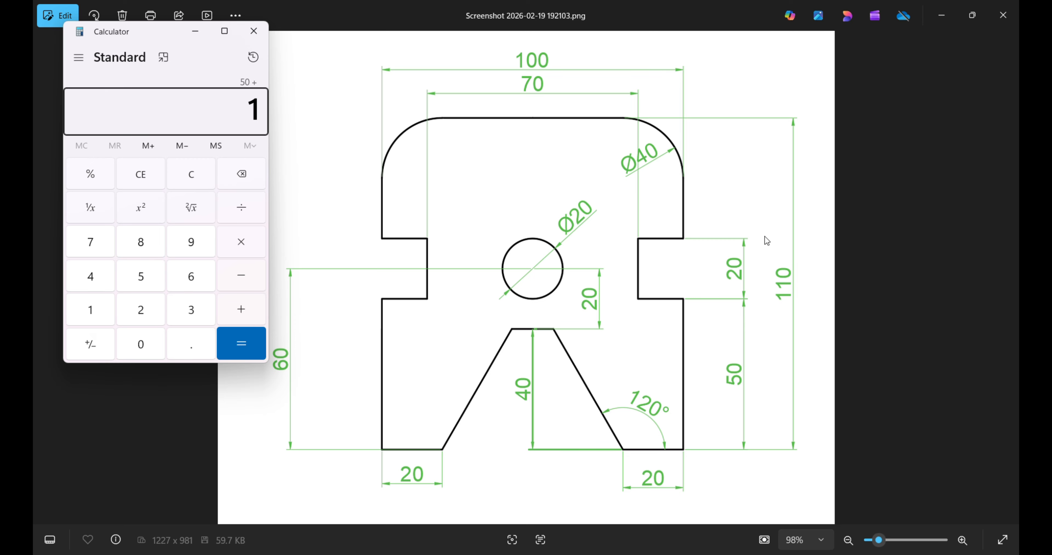
type("20")
key("Return")
type("110 - 70")
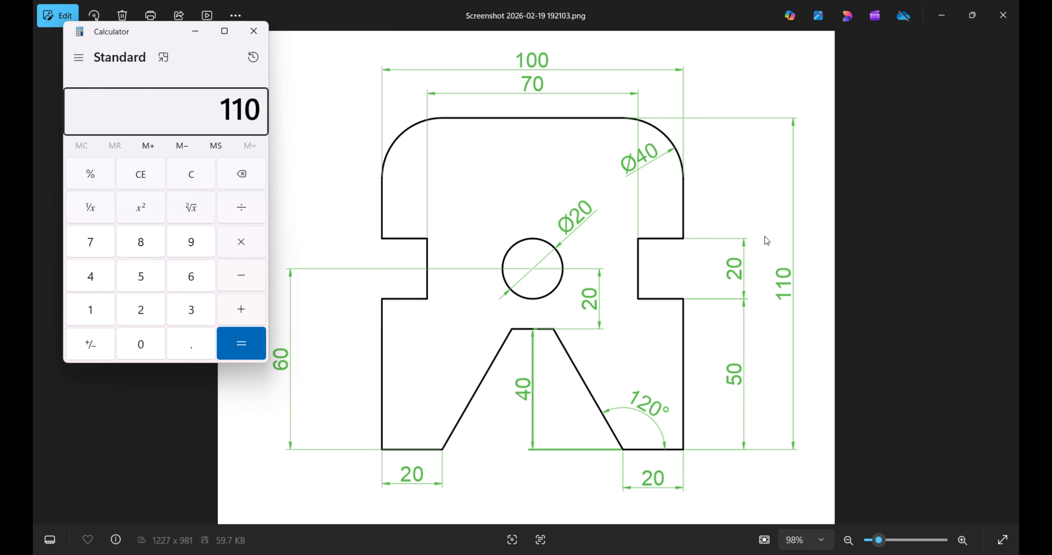
key("Return")
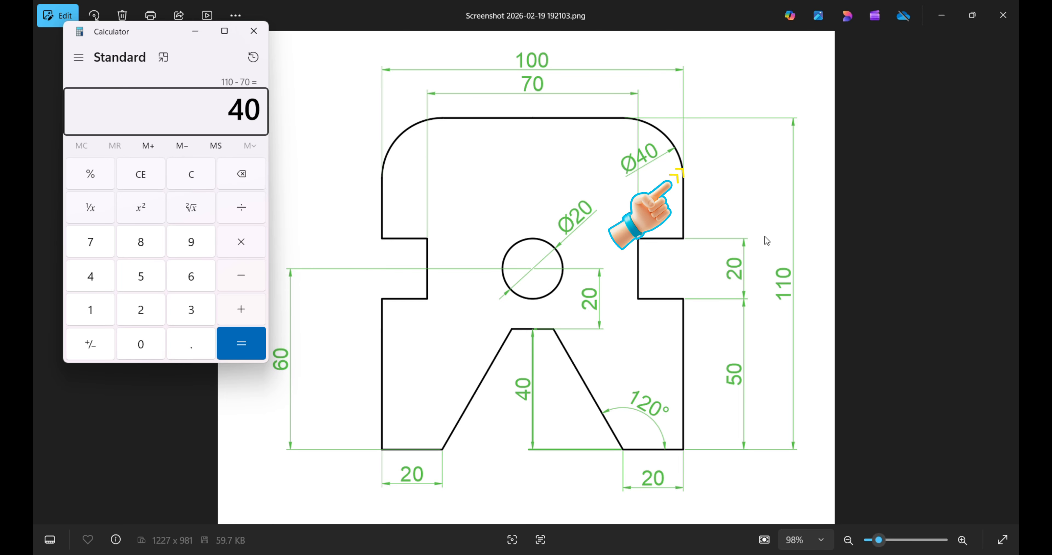
Back in AutoCAD, draw the upper side edge 40 units upward and the half top edge 50 units to the left, ending the line
key("alt+Tab")
type("40")
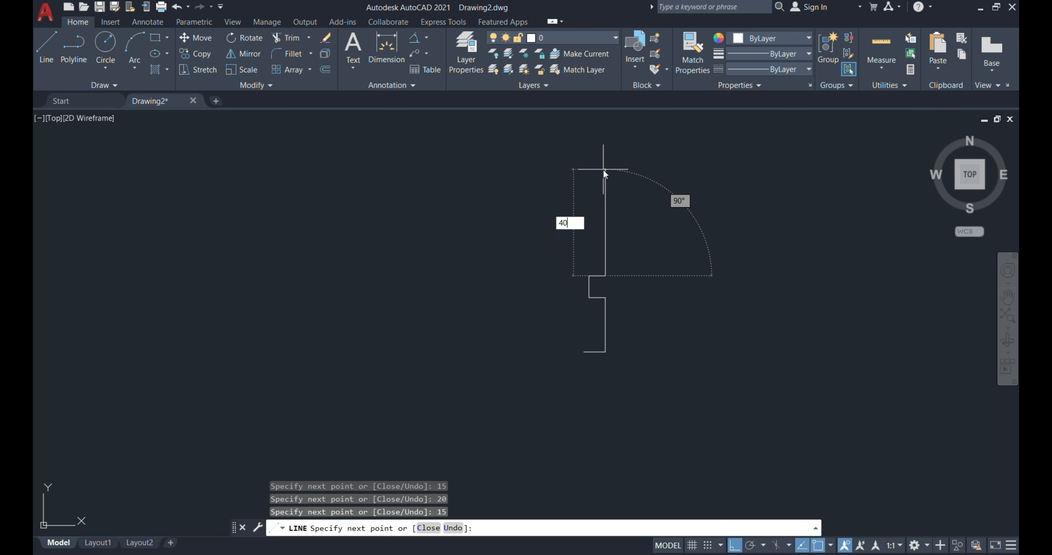
key("Return")
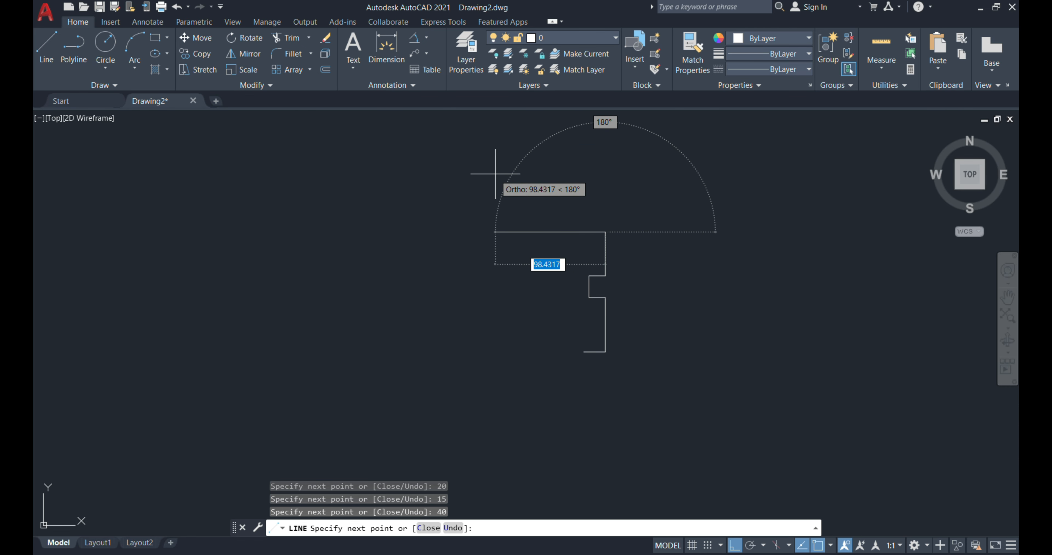
type("50")
key("Return")
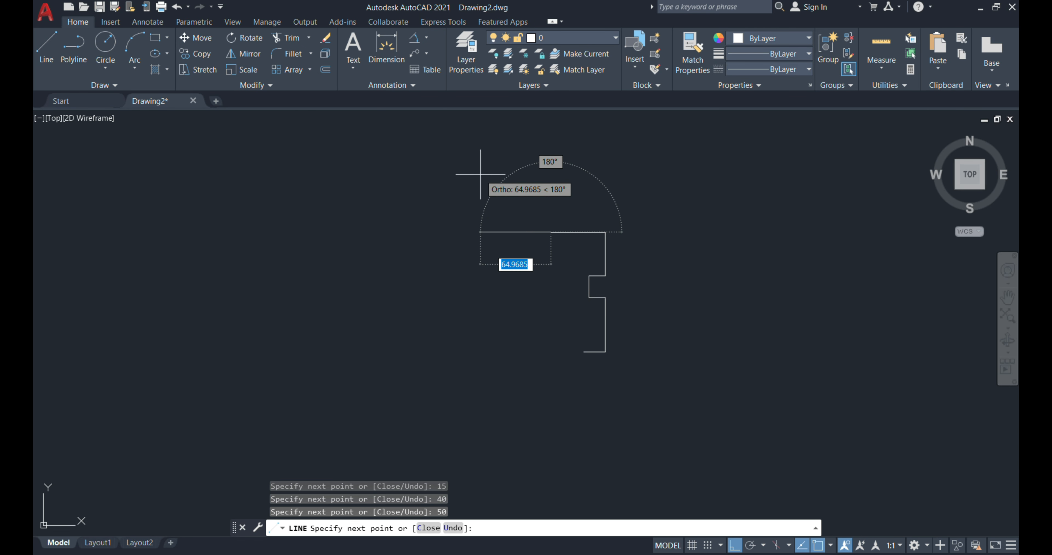
key("Escape")
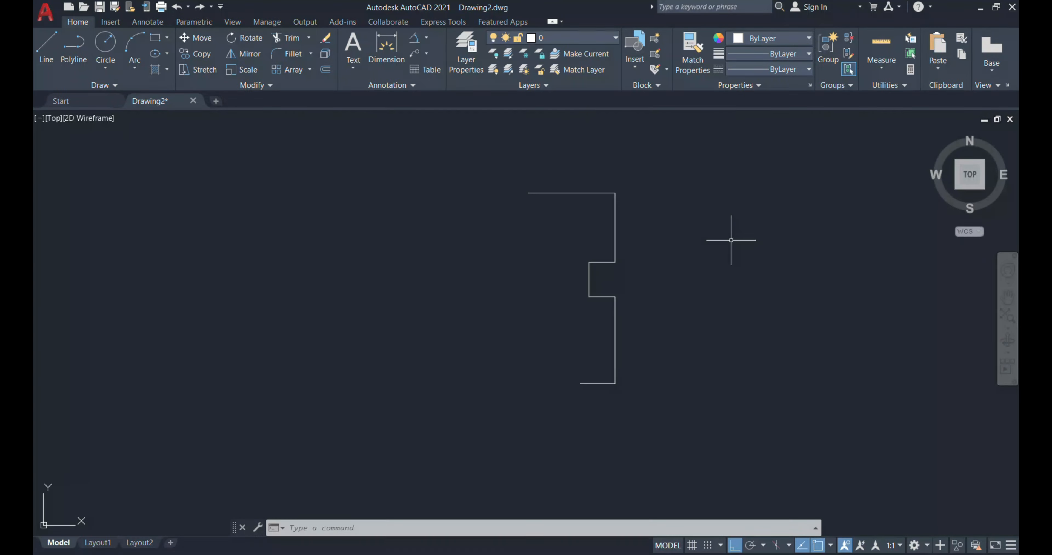
Fillet the upper-right corner between the vertical side edge and the top edge with a radius of 20
type("f")
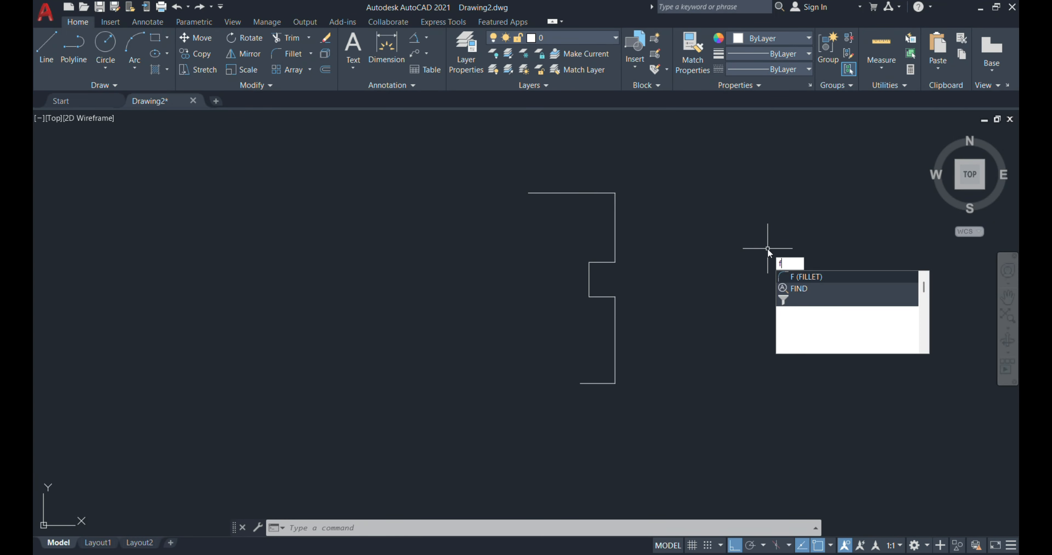
key("Return")
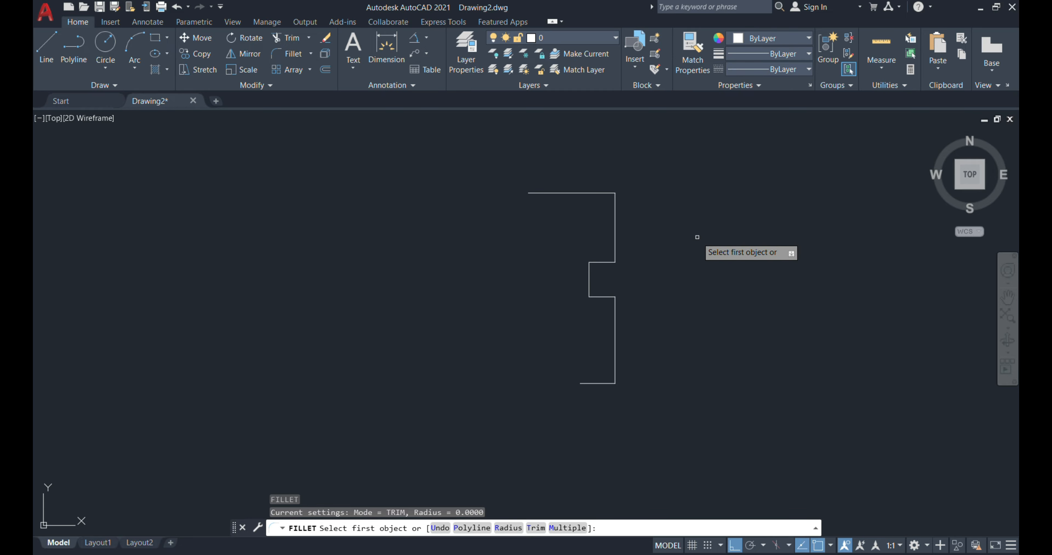
left_click(615, 223)
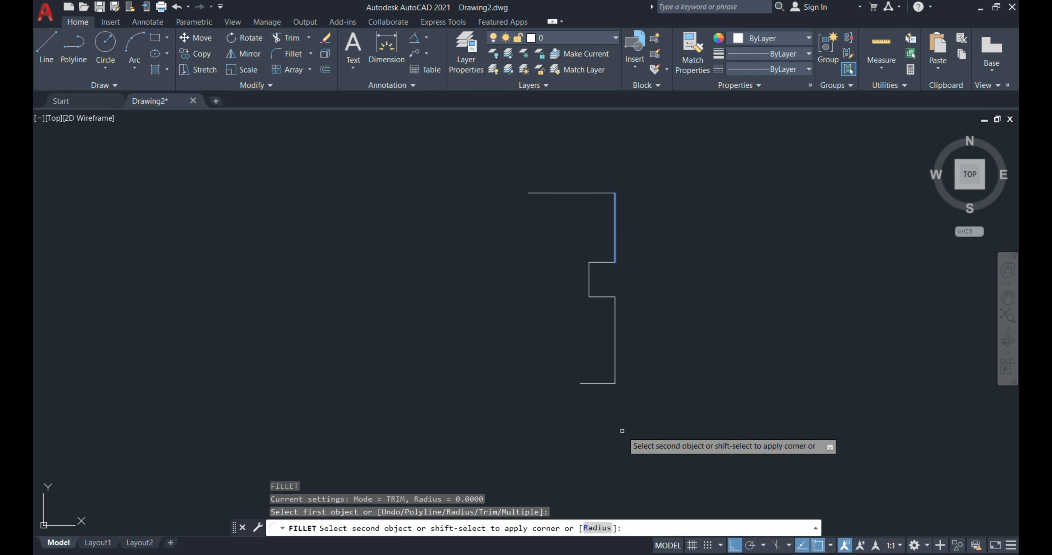
left_click(597, 528)
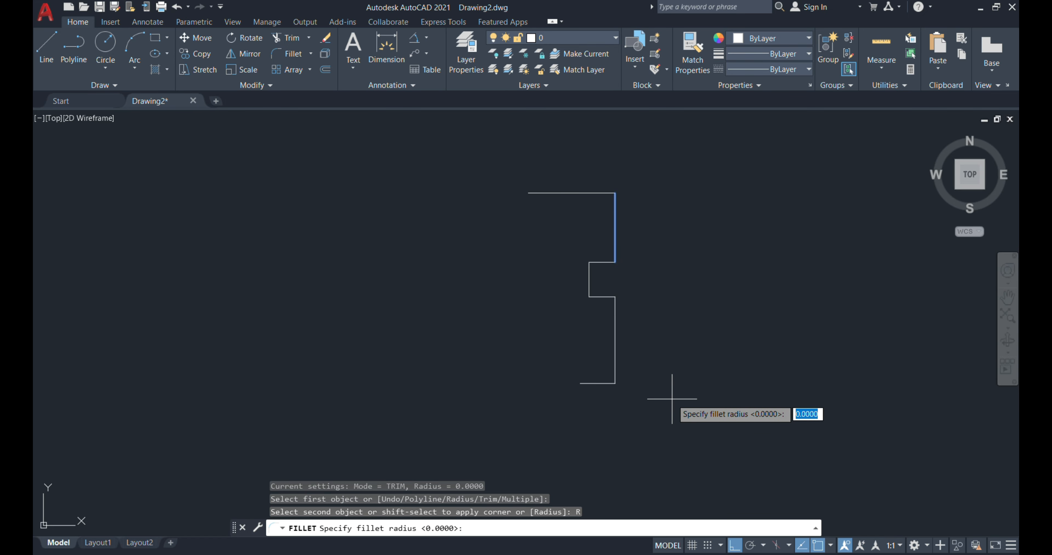
key("Return")
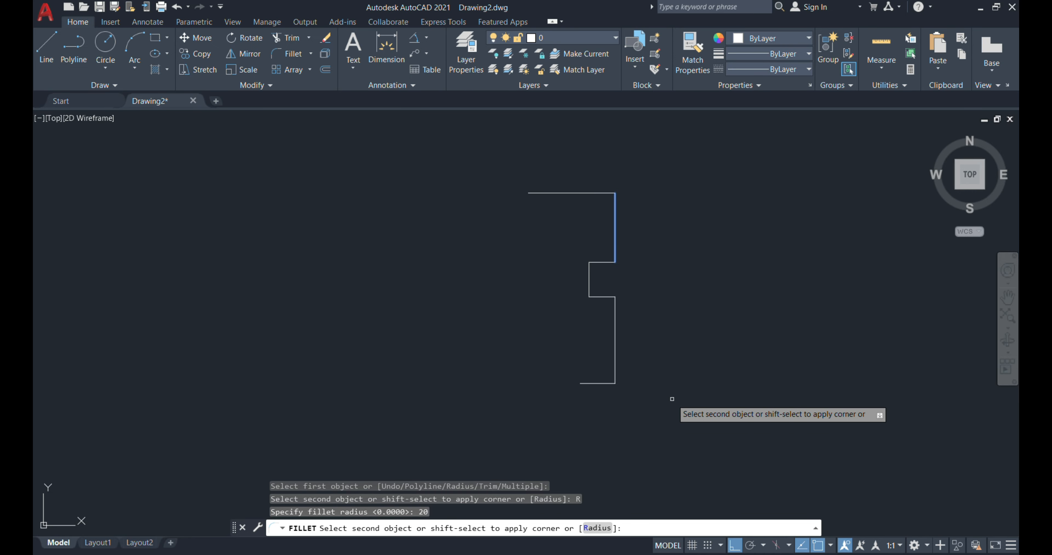
left_click(571, 193)
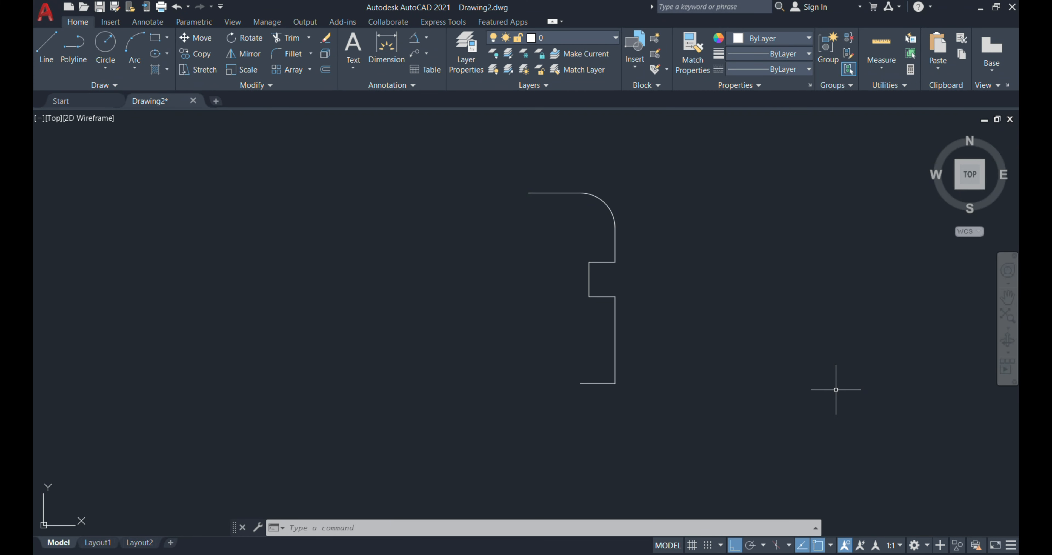
Mirror the whole half outline about a vertical line through the top edge's free end, keeping the source objects
type("i")
key("Return")
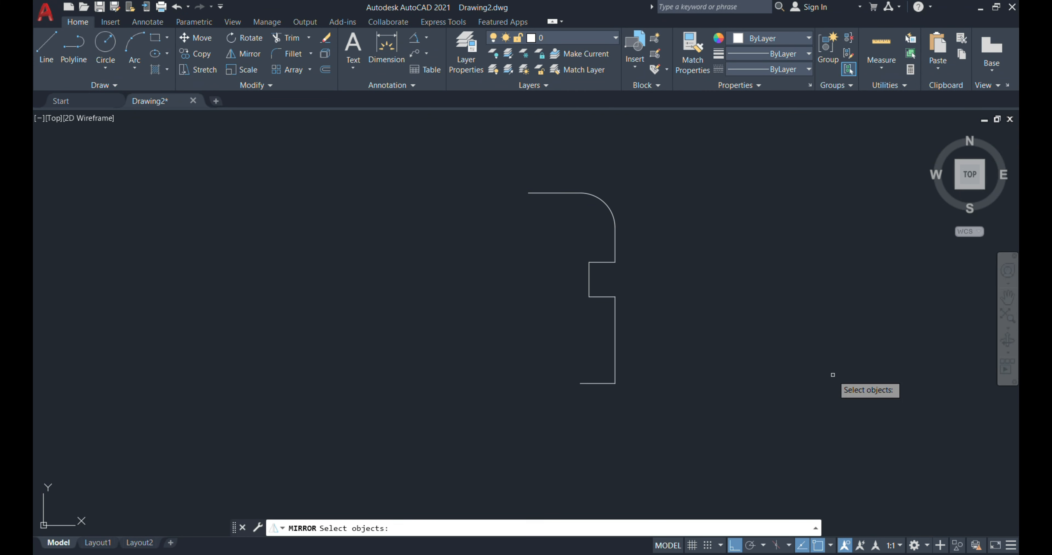
left_click(667, 434)
left_click(459, 113)
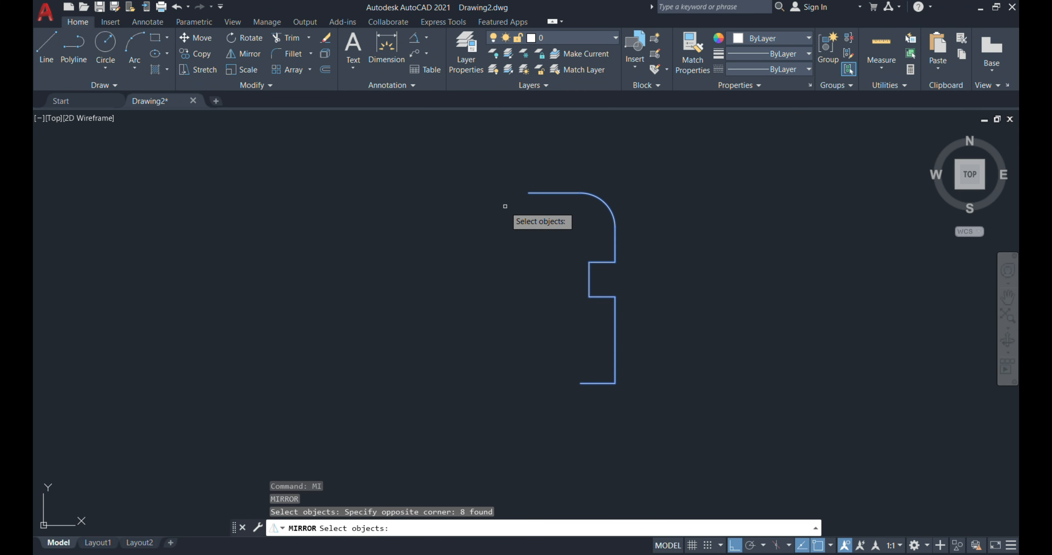
key("Return")
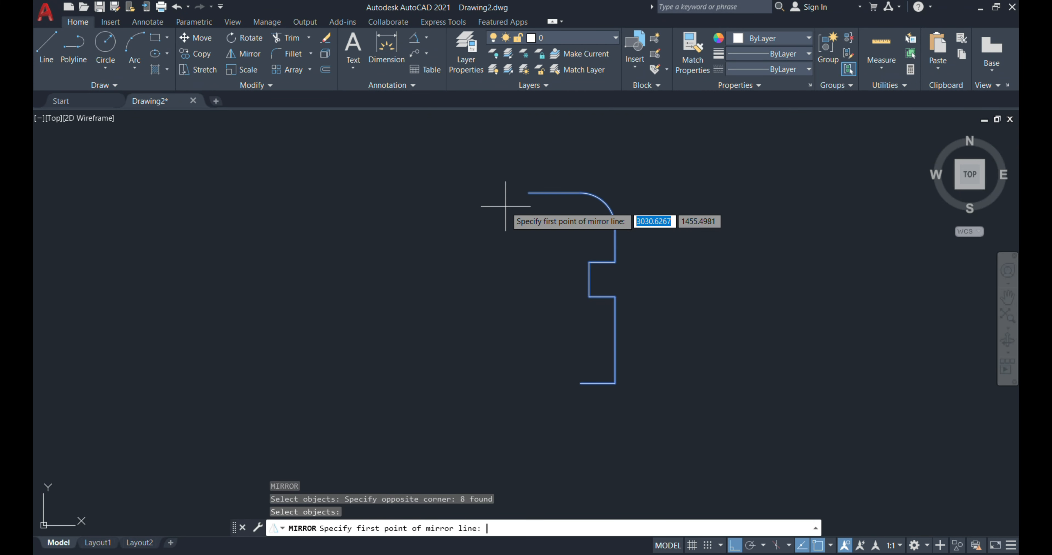
left_click(529, 192)
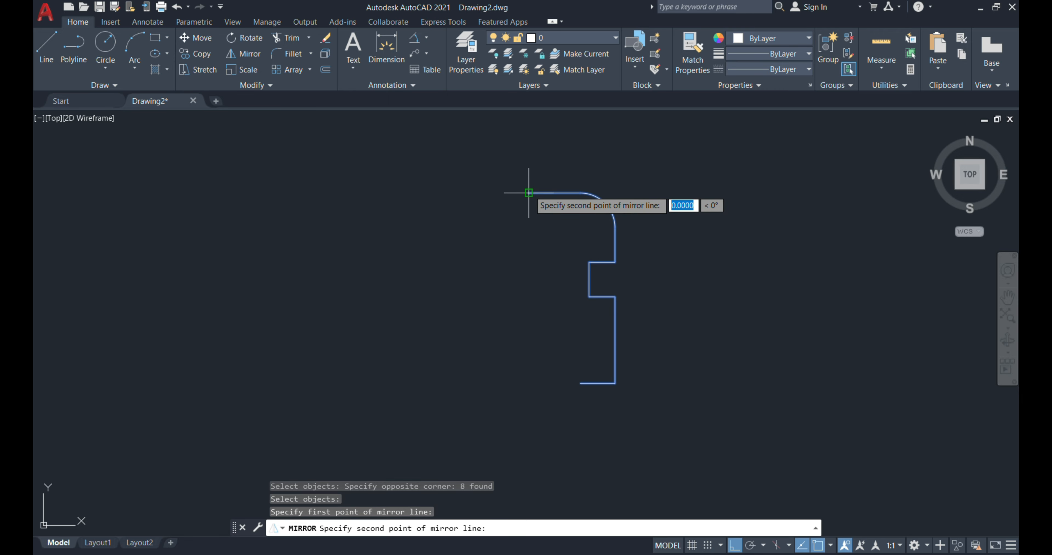
left_click(532, 129)
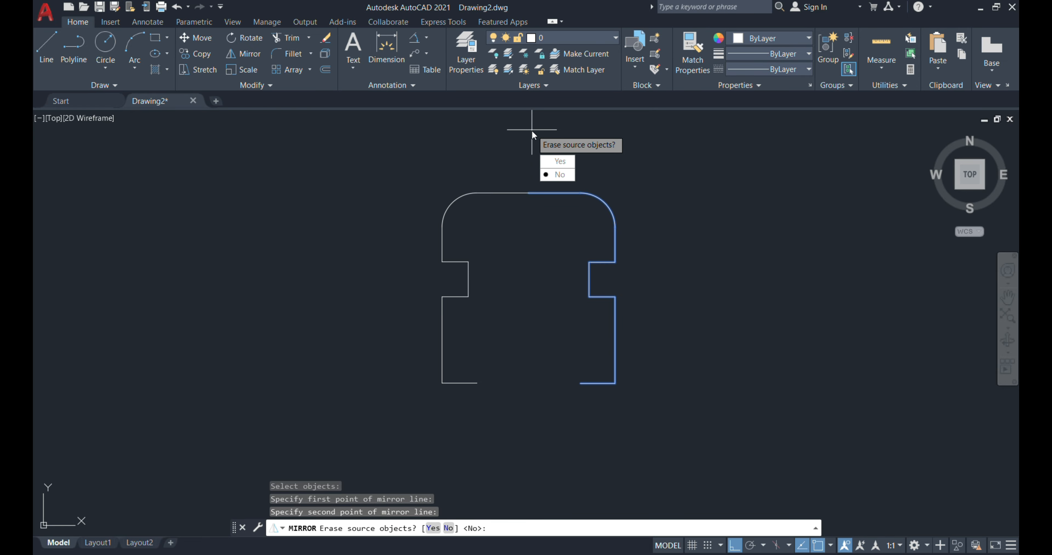
left_click(567, 174)
type("L")
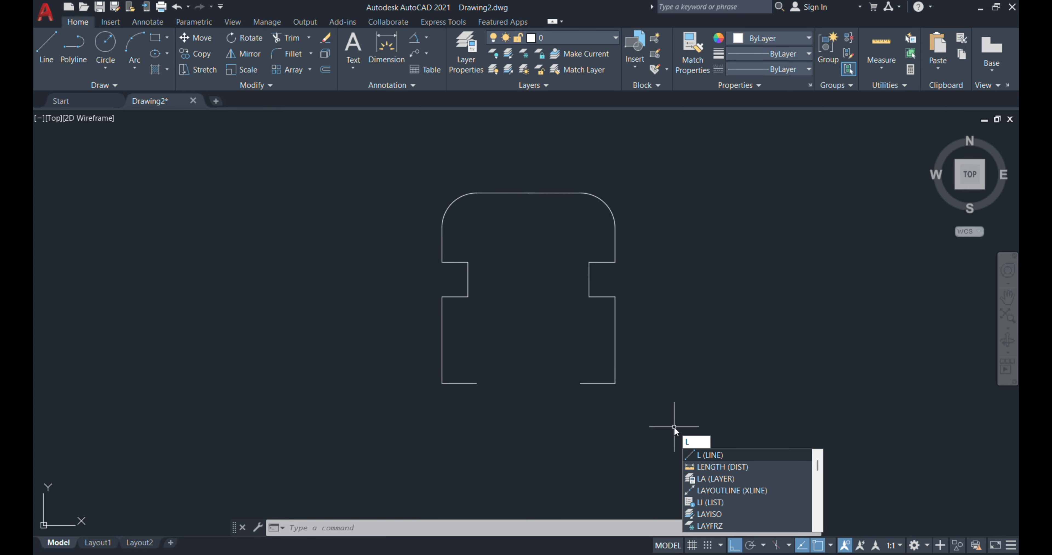
key("Escape")
key("Escape")
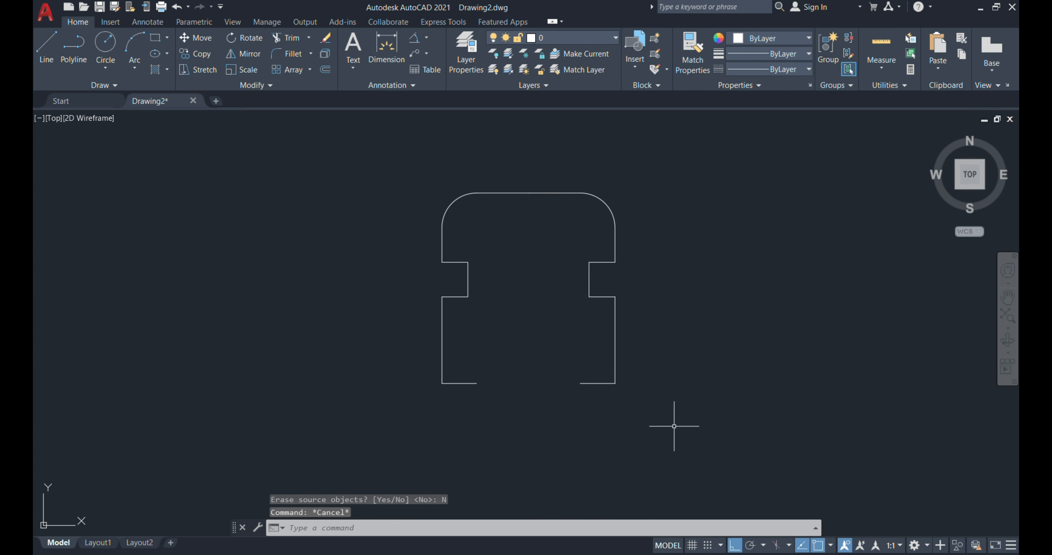
Draw a horizontal line closing the gap between the inner ends of the two bottom edges
scroll(534, 376, "up", 2)
type("l")
key("Return")
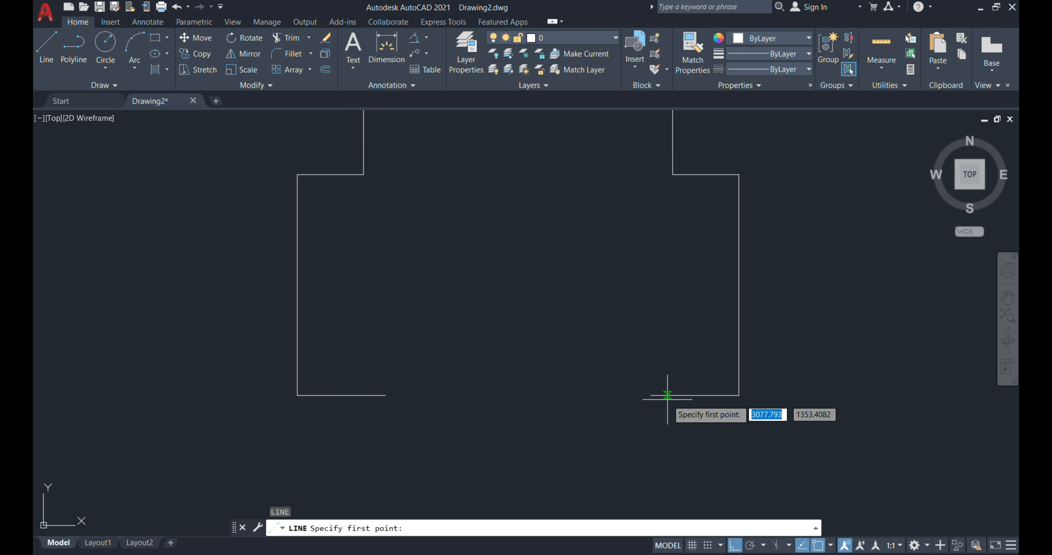
left_click(651, 395)
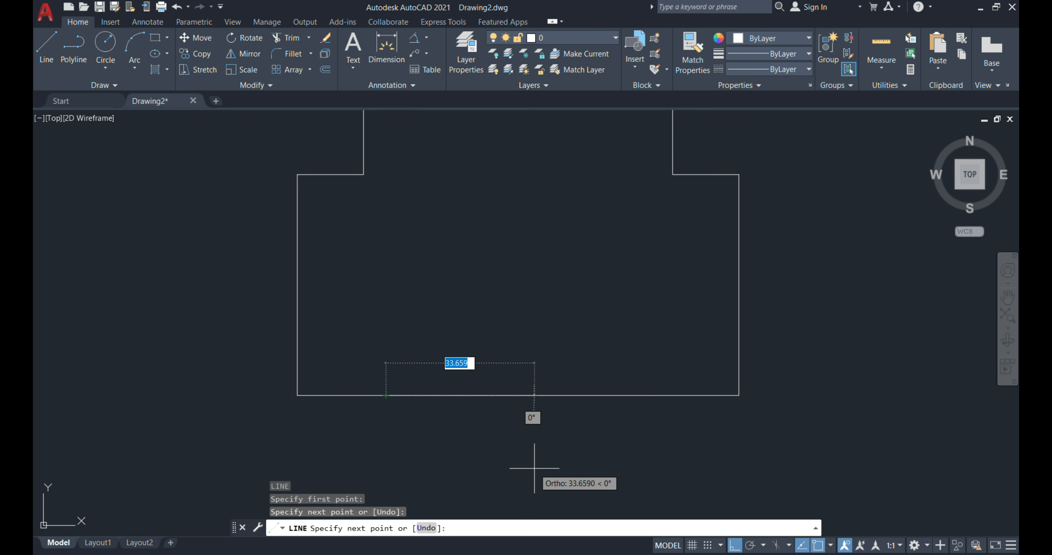
key("Escape")
Draw a vertical construction line 60 units upward from the midpoint of the bottom closing line
type("l")
key("Return")
scroll(559, 441, "down", 1)
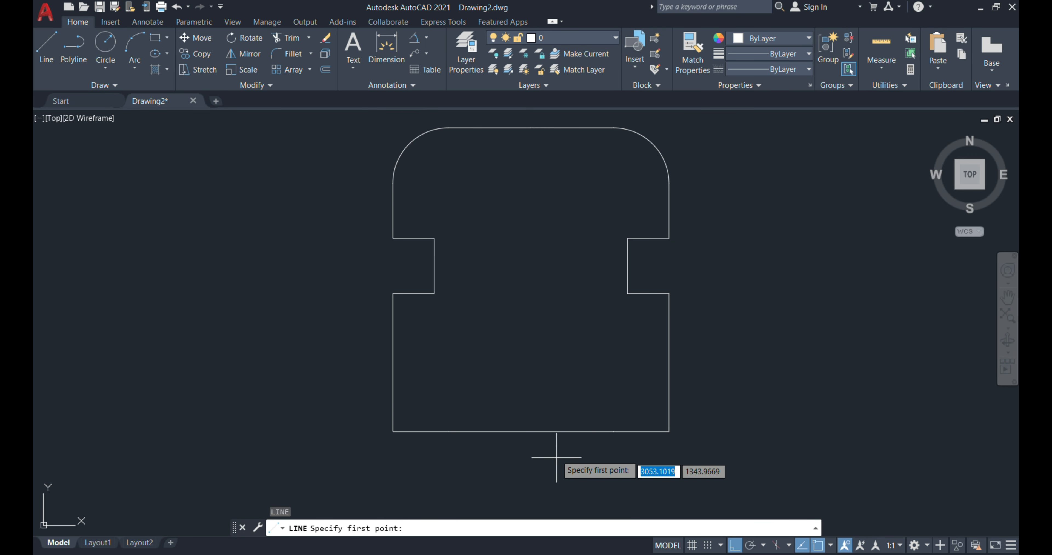
left_click(531, 431)
type("60")
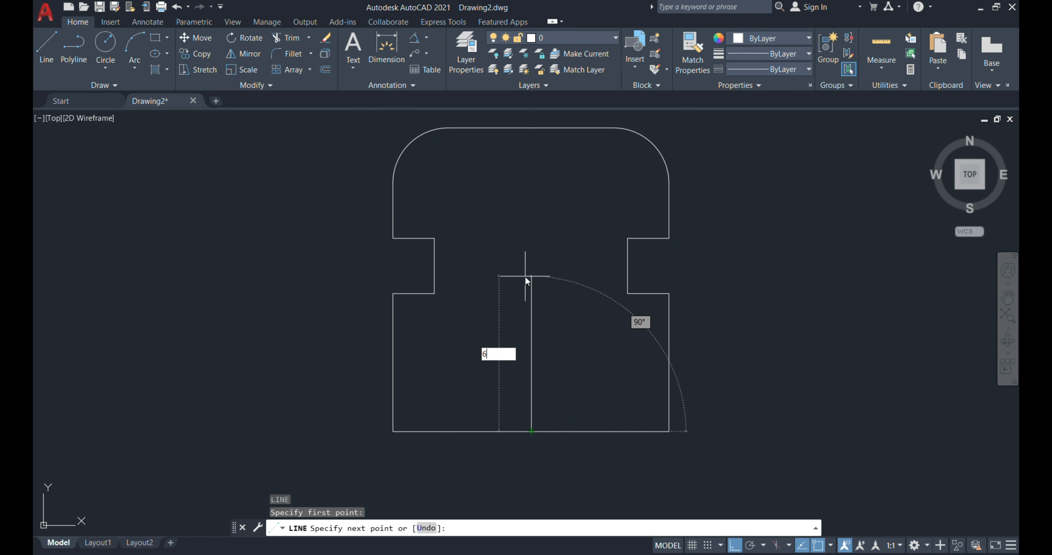
key("Return")
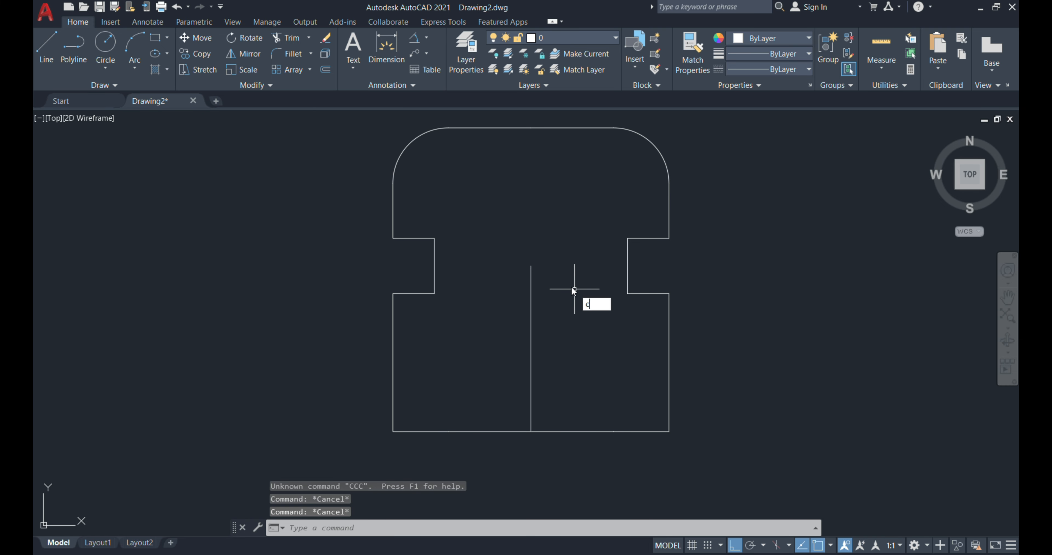
Draw a circle of radius 10 centred on the upper end of the vertical construction line
key("Return")
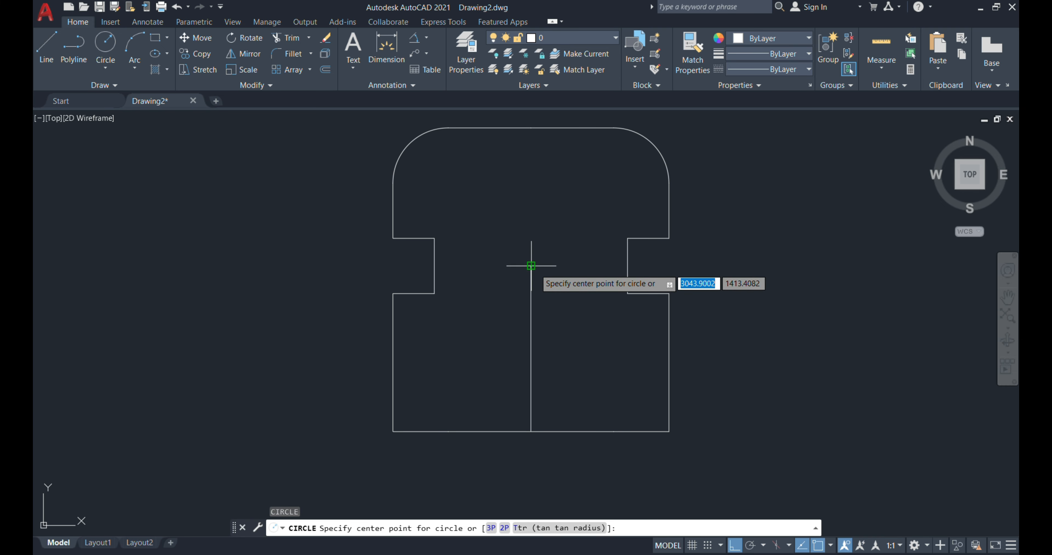
left_click(531, 265)
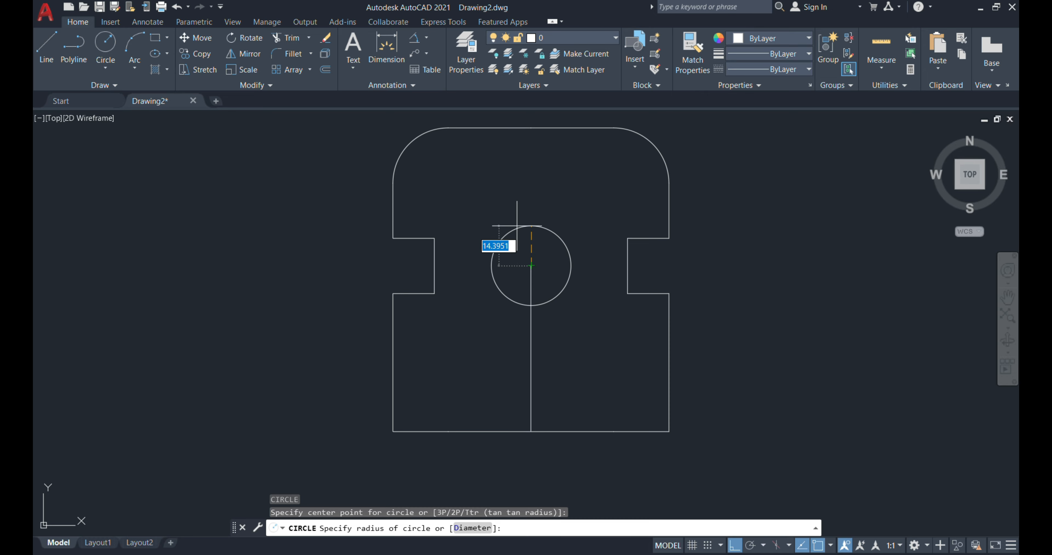
type("10")
key("Return")
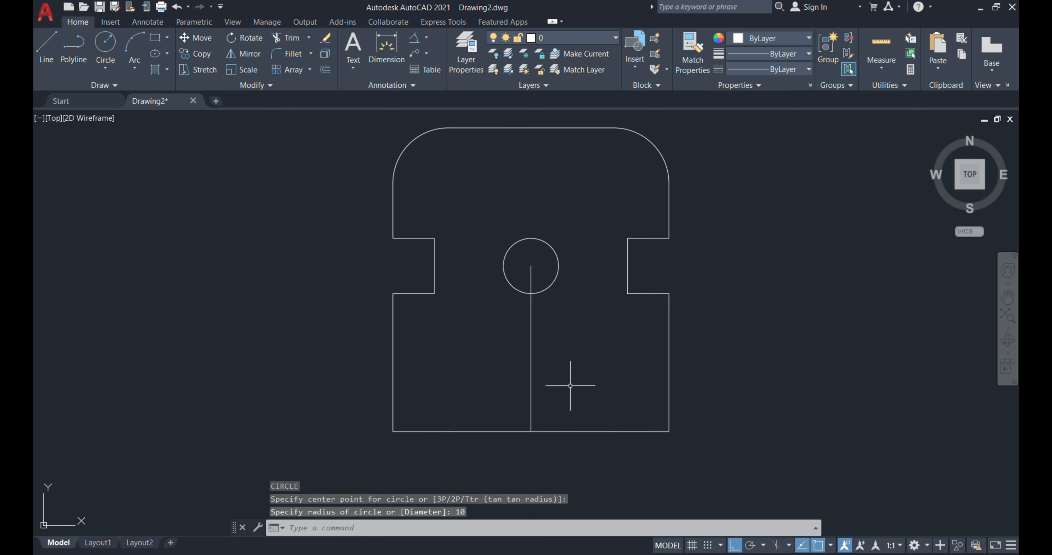
Erase the vertical construction line and the horizontal line closing the bottom gap
left_click(568, 460)
left_click(518, 390)
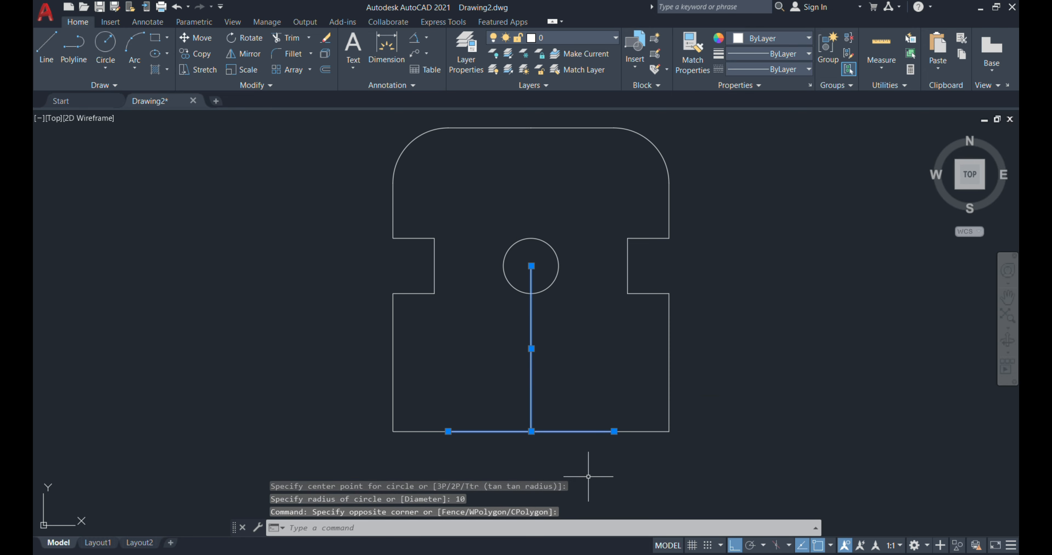
key("Return")
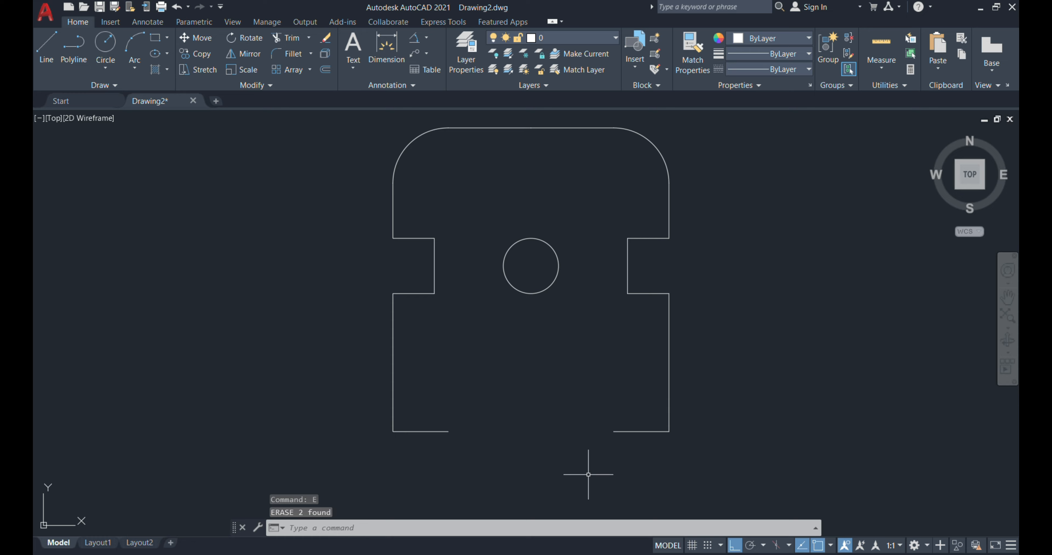
Draw a vertical construction line 20 units downward from the centre of the circle
type("l")
key("Return")
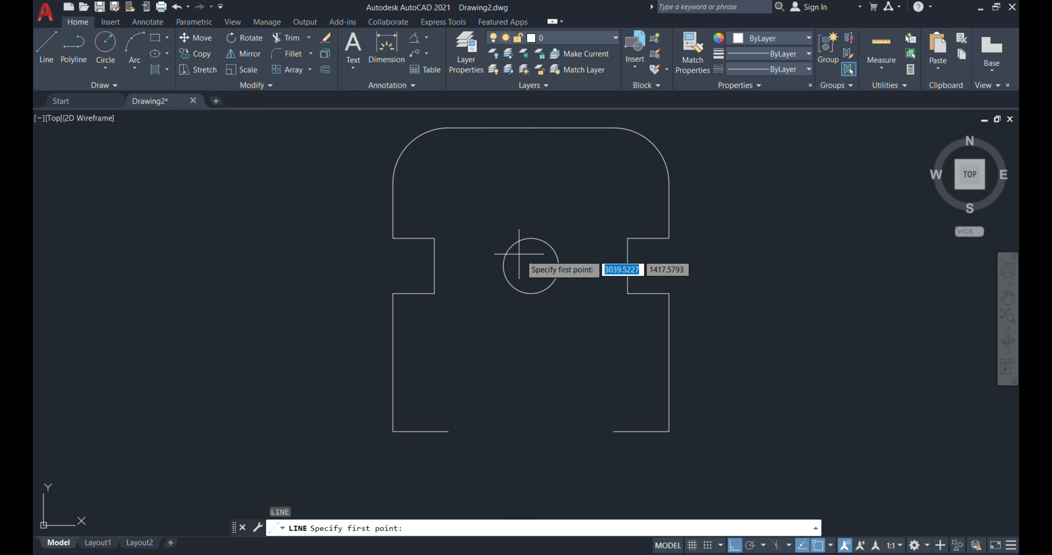
left_click(531, 266)
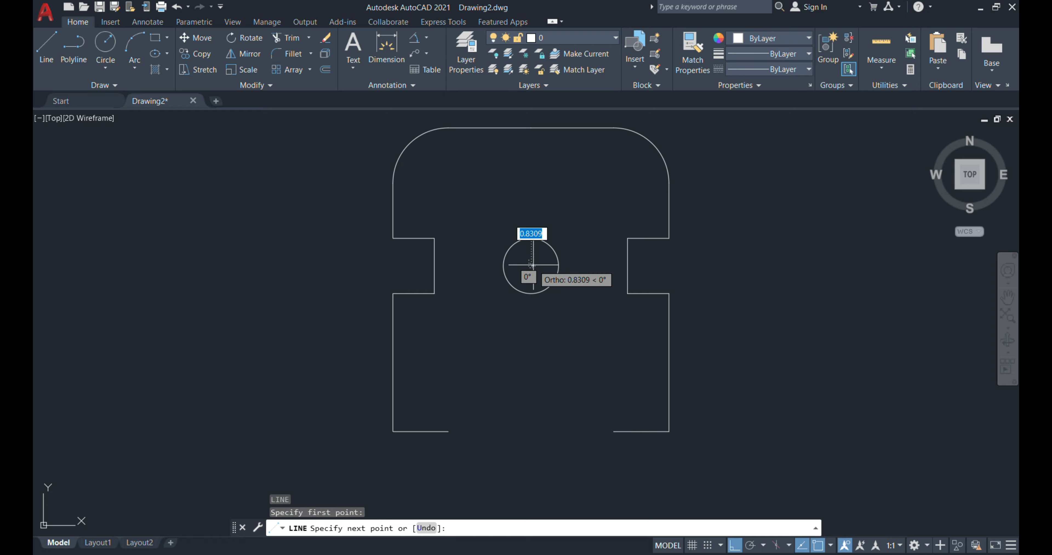
type("20")
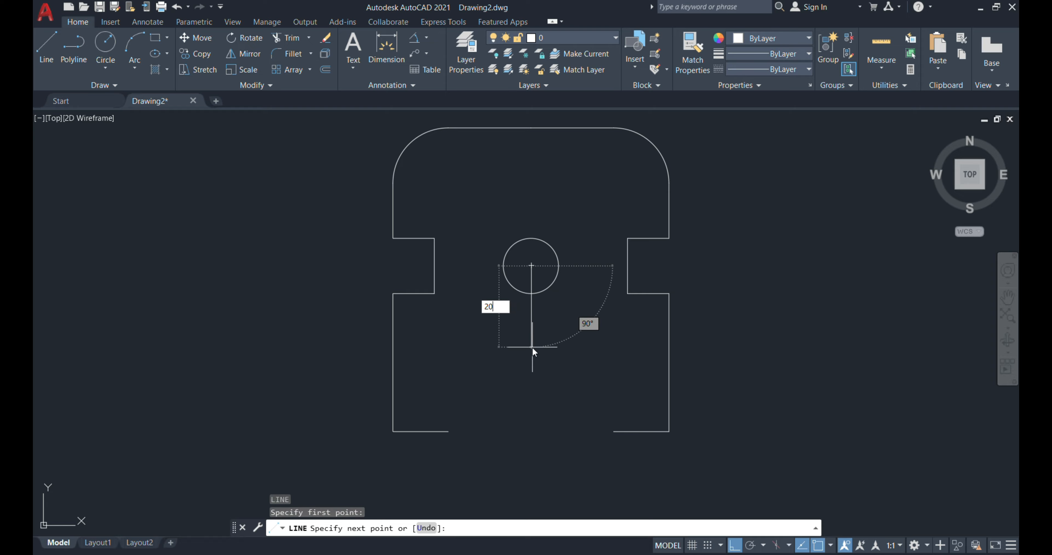
key("Return")
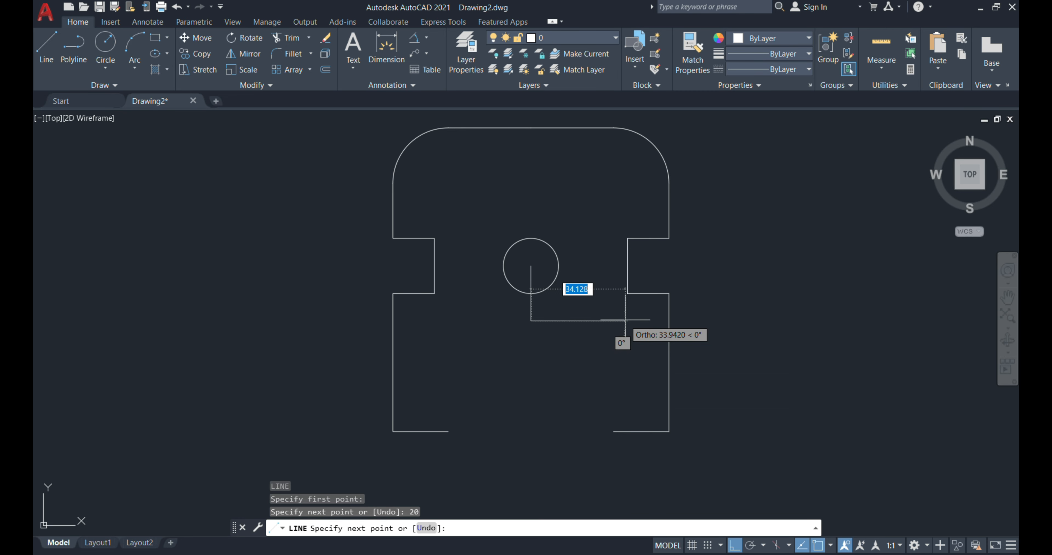
Draw two horizontal construction lines from the lower end of the vertical line to the plate's right and left edges
left_click(669, 321)
key("Escape")
key("Return")
left_click(531, 321)
left_click(392, 321)
key("Escape")
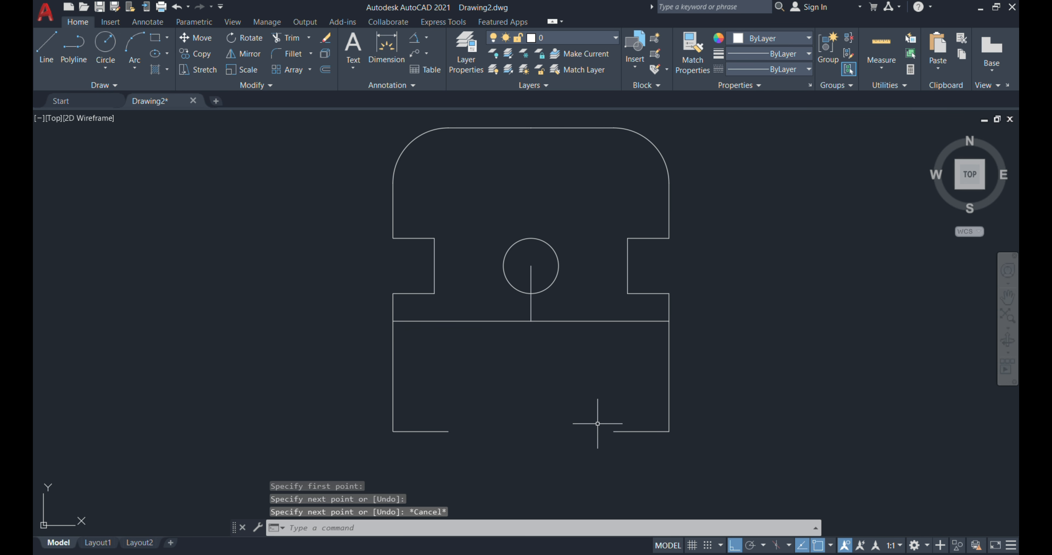
Draw a line at 120° from the inner end of the right bottom edge up past the horizontal construction line
key("Return")
left_click(613, 431)
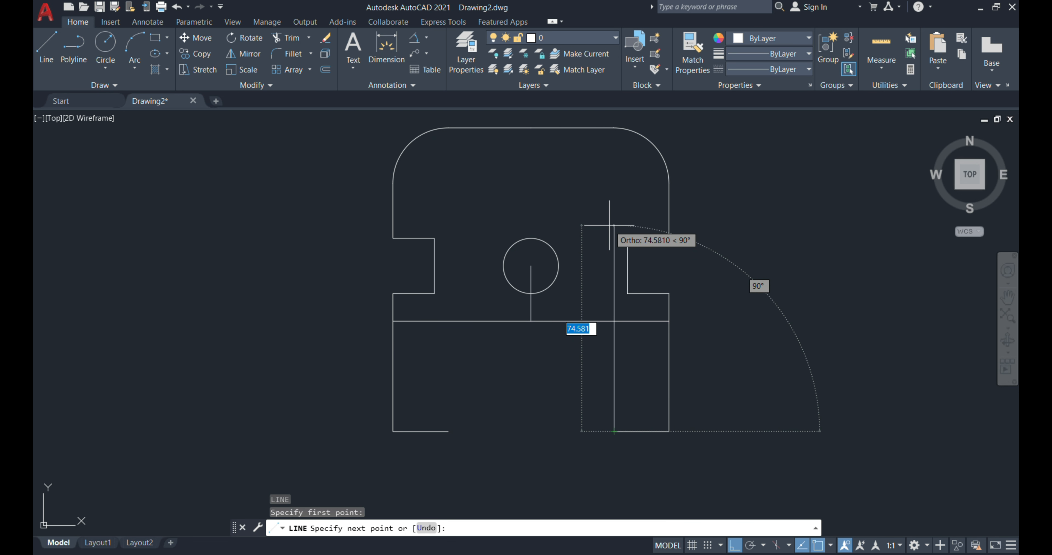
type("120")
key("Return")
key("Escape")
Trim away the part of the angled line above the horizontal construction line, together with the vertical construction line
scroll(539, 289, "up", 6)
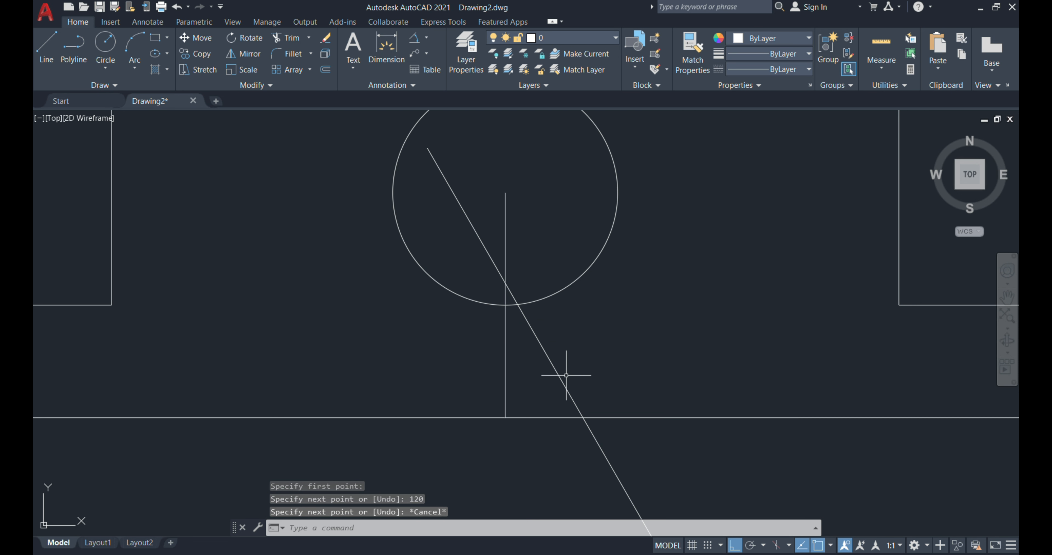
type("tr")
key("Return")
left_click_drag(610, 366, 414, 380)
left_click_drag(458, 245, 543, 242)
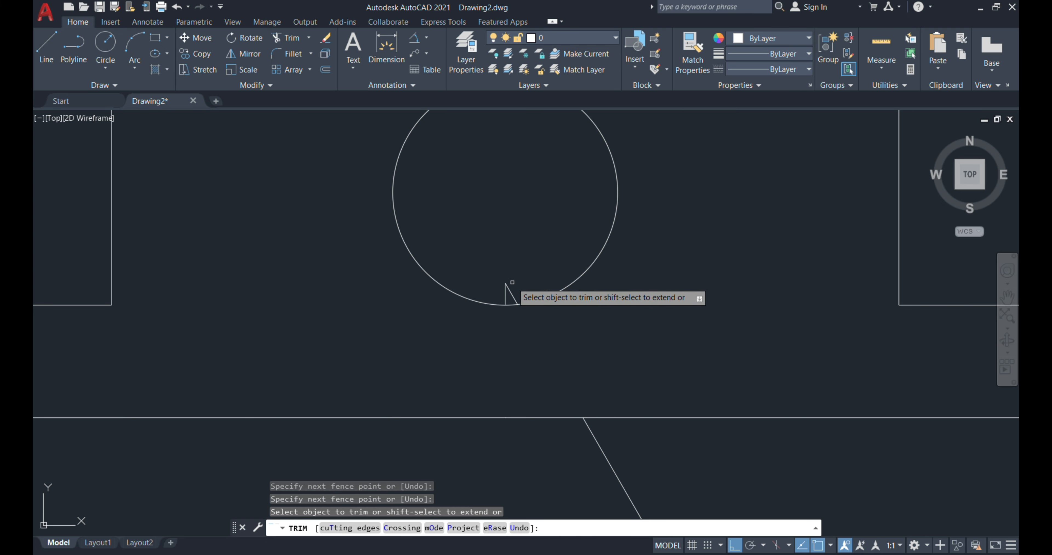
left_click_drag(513, 287, 499, 284)
scroll(529, 295, "down", 6)
key("Escape")
Mirror the angled line about the plate's vertical centreline, keeping the source line
type("mi")
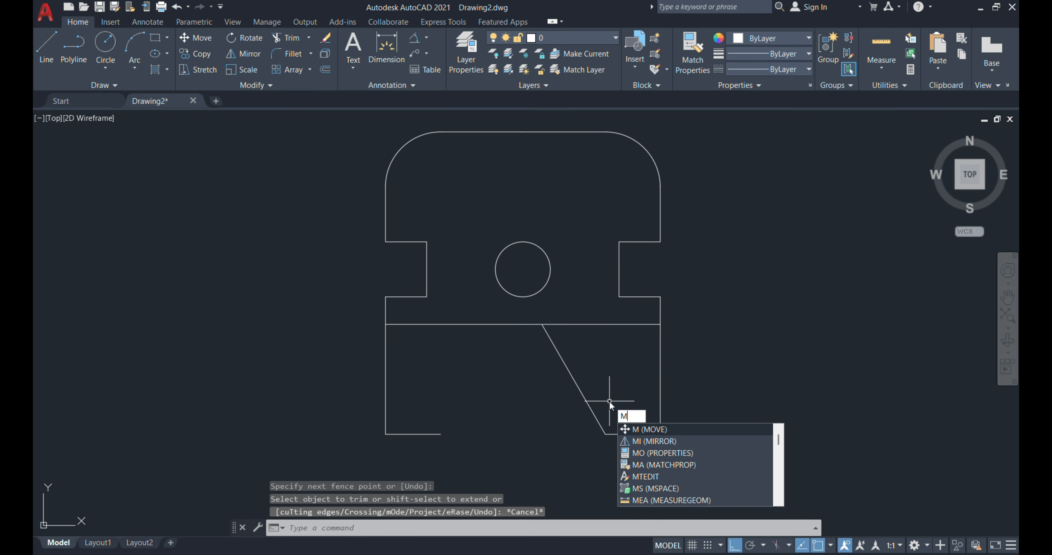
key("Return")
left_click(579, 390)
key("Return")
left_click(523, 325)
left_click(532, 188)
left_click(548, 238)
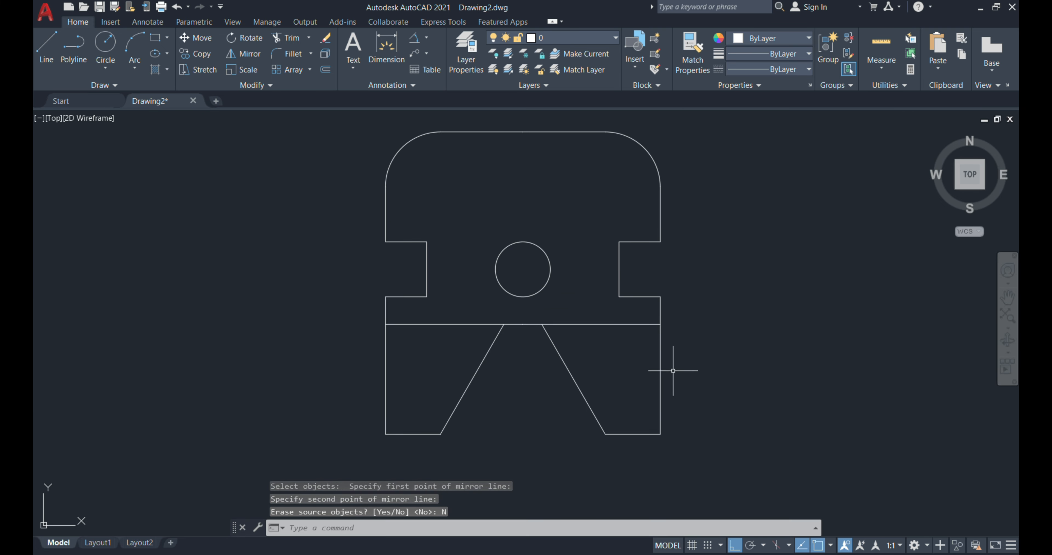
Erase the two horizontal construction lines above the angled lines
left_click(581, 359)
left_click(580, 309)
left_click(468, 343)
left_click(463, 305)
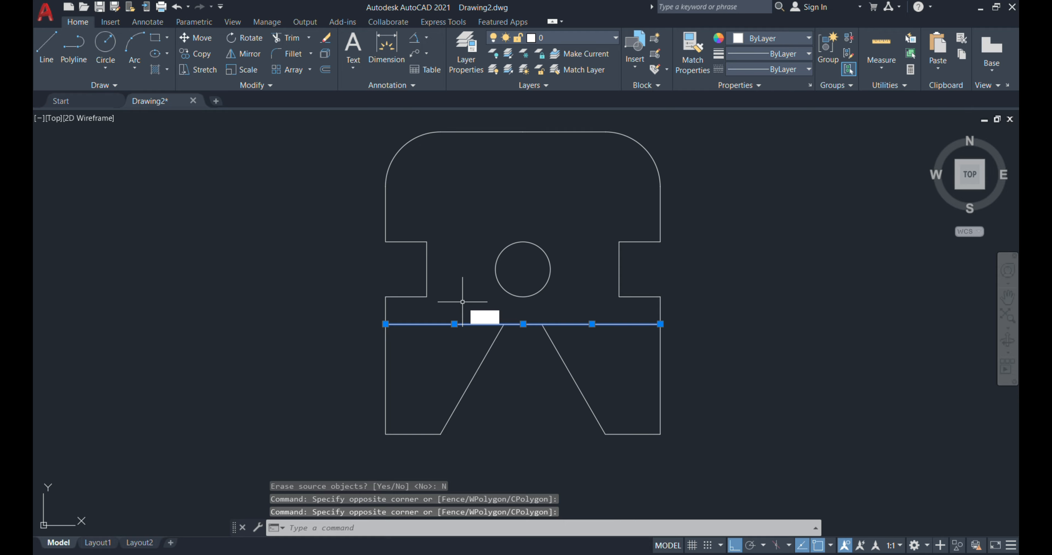
type("e")
key("Return")
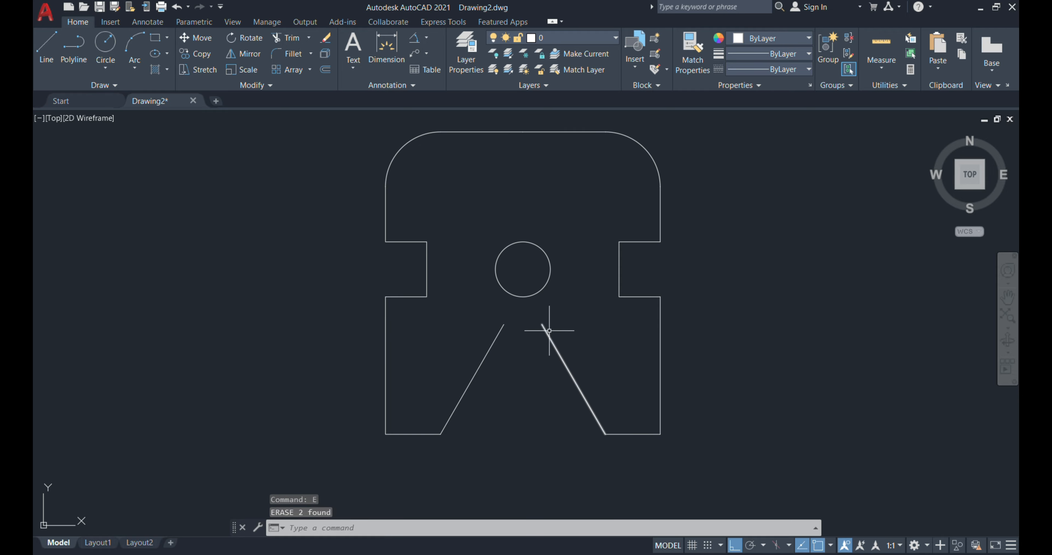
Draw a horizontal line joining the upper ends of the two angled lines to close the bottom cutout
type("l")
key("Return")
left_click(542, 324)
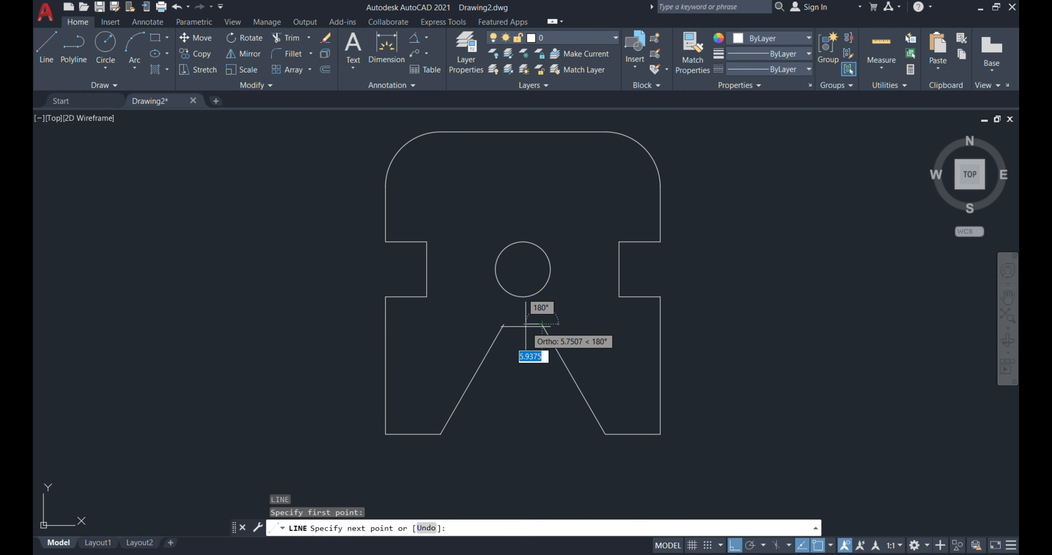
left_click(504, 323)
key("Return")
Set the object colour to green 88,186,72 and dimension the width of the right bottom edge below the plate
left_click(770, 38)
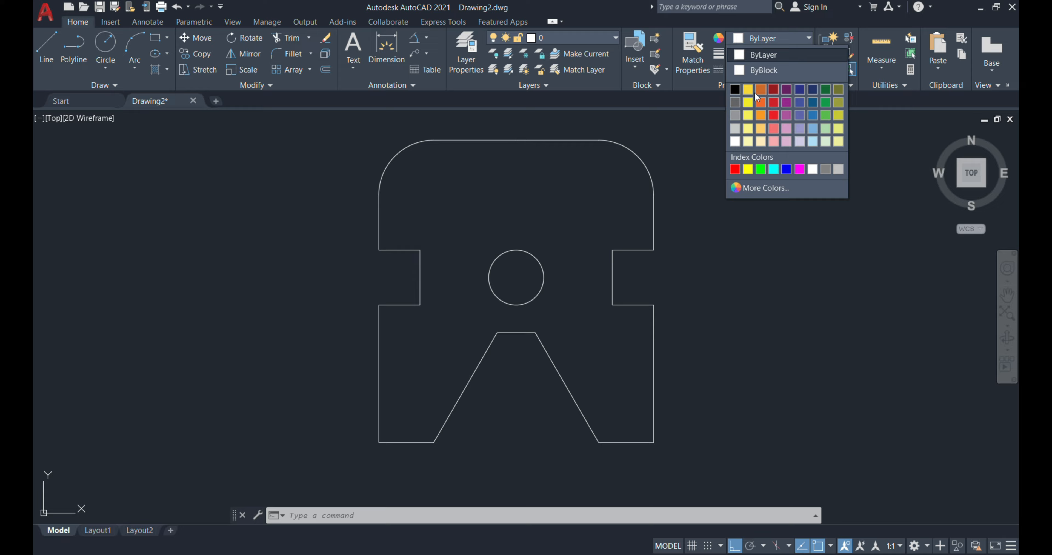
left_click(826, 115)
type("dim")
key("Return")
left_click(598, 442)
left_click(654, 442)
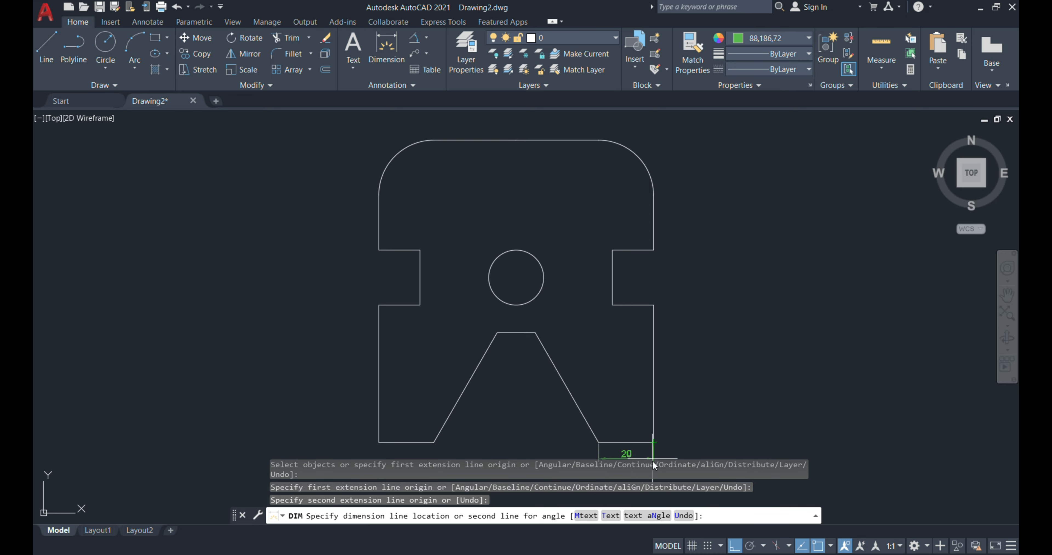
scroll(653, 458, "down", 2)
middle_click_drag(653, 458, 640, 421)
left_click(637, 425)
Dimension the width of the left bottom edge below the plate
scroll(506, 429, "up", 4)
left_click(500, 380)
left_click(412, 380)
left_click(461, 413)
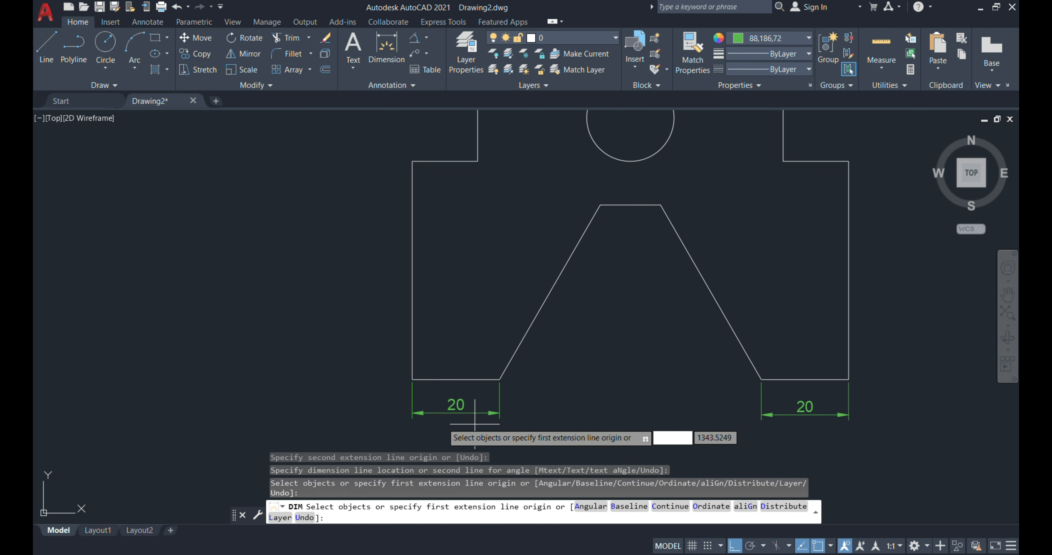
Dimension the heights of the lower right side edge and the right notch, aligned in one column beside the plate
scroll(475, 424, "down", 2)
middle_click_drag(475, 424, 403, 418)
left_click(639, 253)
left_click(639, 389)
left_click(678, 389)
scroll(679, 318, "up", 2)
middle_click_drag(679, 319, 720, 337)
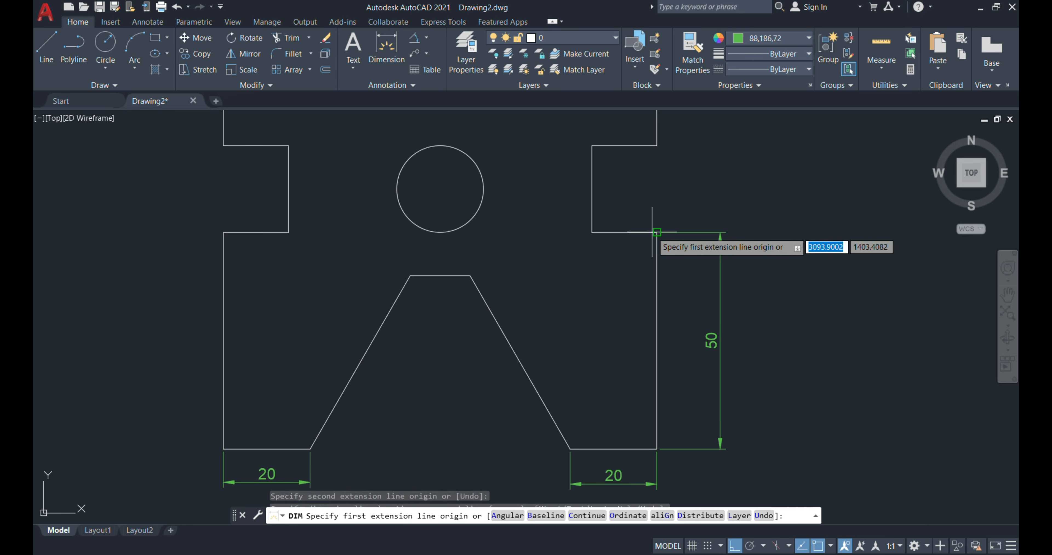
left_click(654, 232)
left_click(657, 145)
left_click(720, 188)
Dimension the plate's overall width and the width between the inner edges of the side notches, both above the plate
scroll(714, 278, "down", 2)
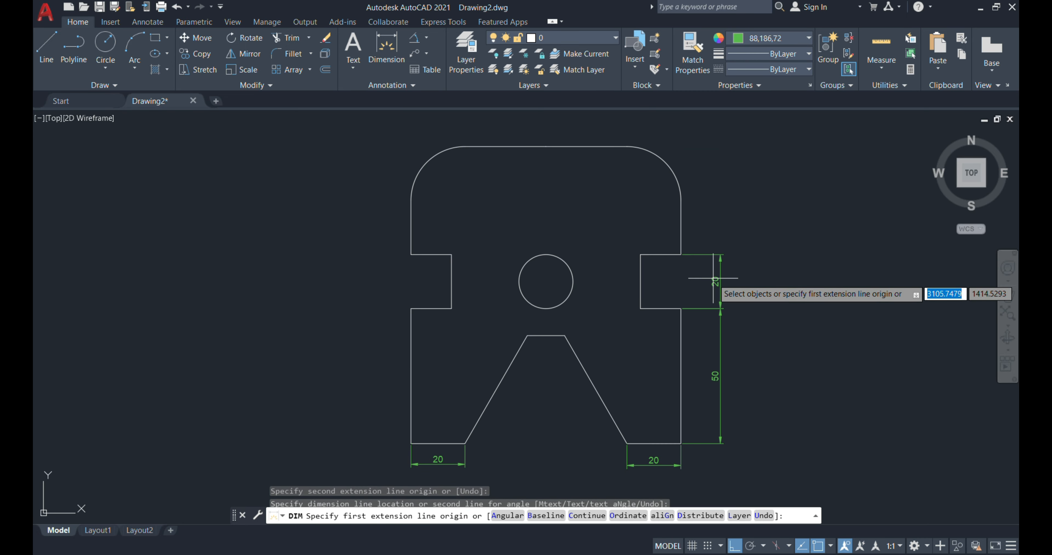
left_click(411, 201)
left_click(681, 200)
scroll(669, 255, "down", 2)
left_click(639, 159)
scroll(635, 189, "up", 2)
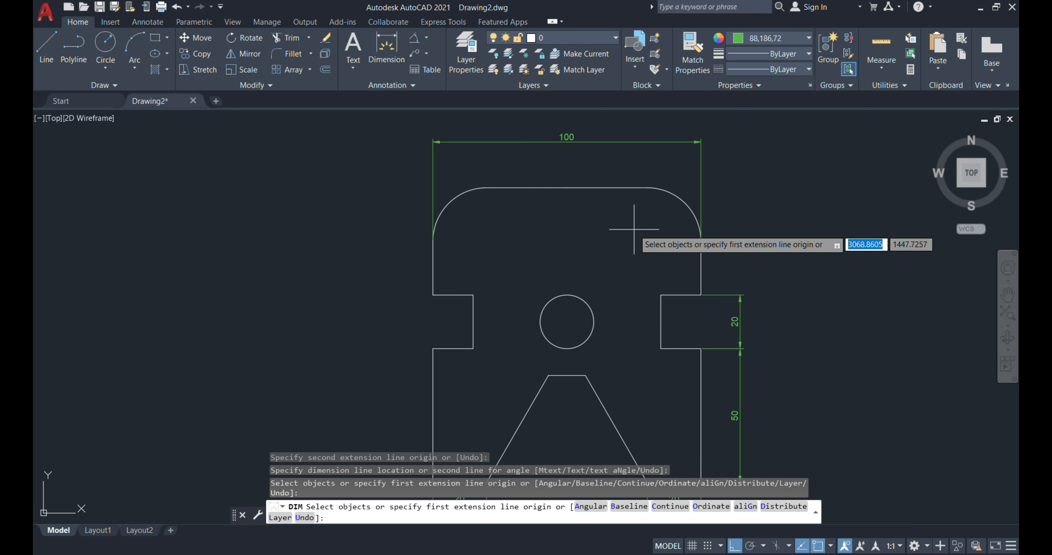
left_click(473, 295)
left_click(660, 295)
left_click(506, 162)
Dimension the vertical distance from the circle's centre to the top edge of the bottom cutout
scroll(593, 317, "down", 2)
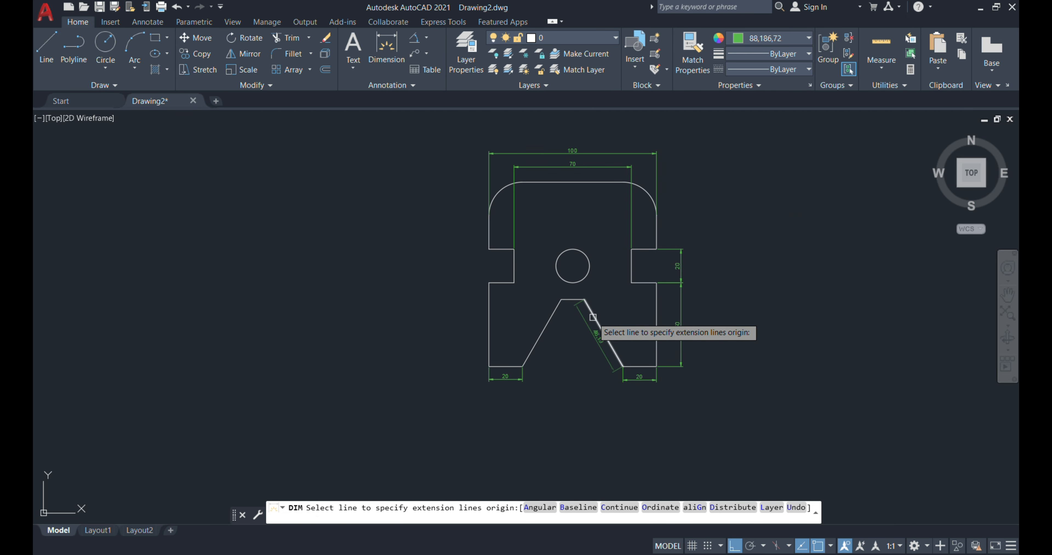
scroll(514, 364, "up", 2)
scroll(575, 399, "down", 2)
scroll(552, 282, "up", 2)
left_click(554, 282)
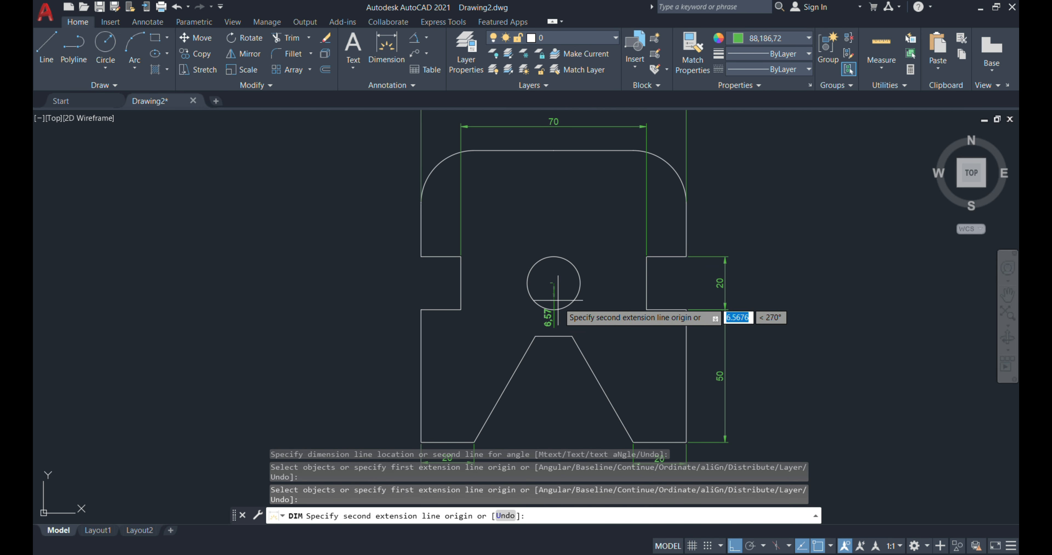
left_click(553, 337)
left_click(596, 310)
Dimension the height of the bottom cutout along its centre
left_click(553, 337)
left_click(474, 441)
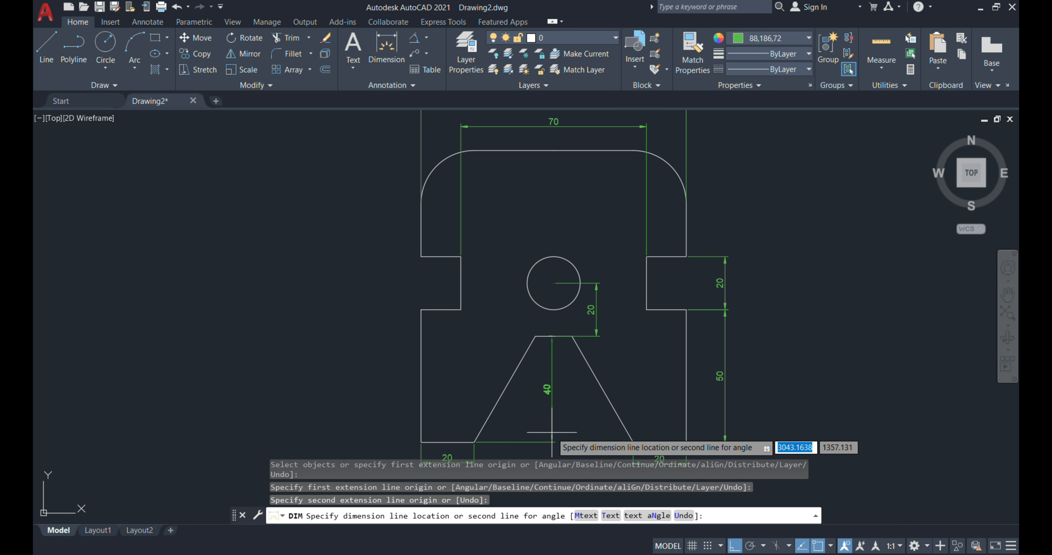
left_click(551, 432)
key("Escape")
Add an angular dimension between the cutout's right angled line and the right bottom edge
left_click(414, 37)
left_click(655, 441)
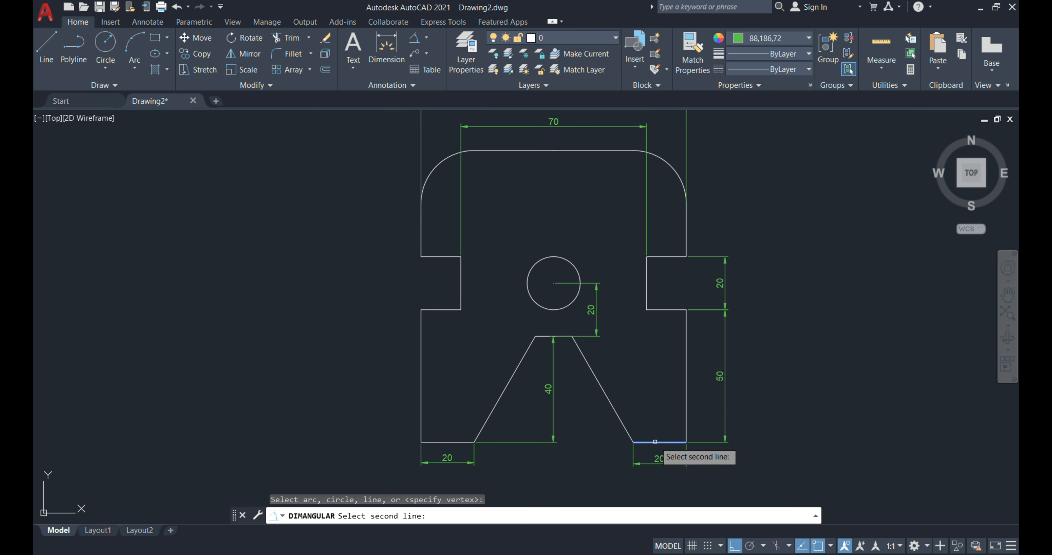
left_click(655, 441)
left_click(644, 402)
Add diameter dimensions to the central circle and the rounded top right corner
left_click(427, 37)
left_click(439, 190)
left_click(540, 263)
left_click(590, 238)
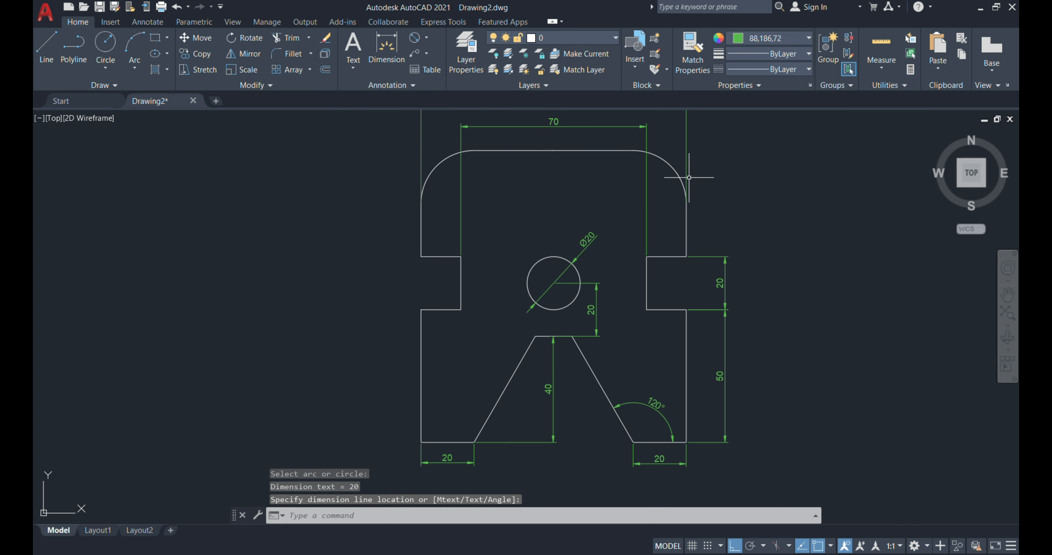
key("Return")
left_click(676, 175)
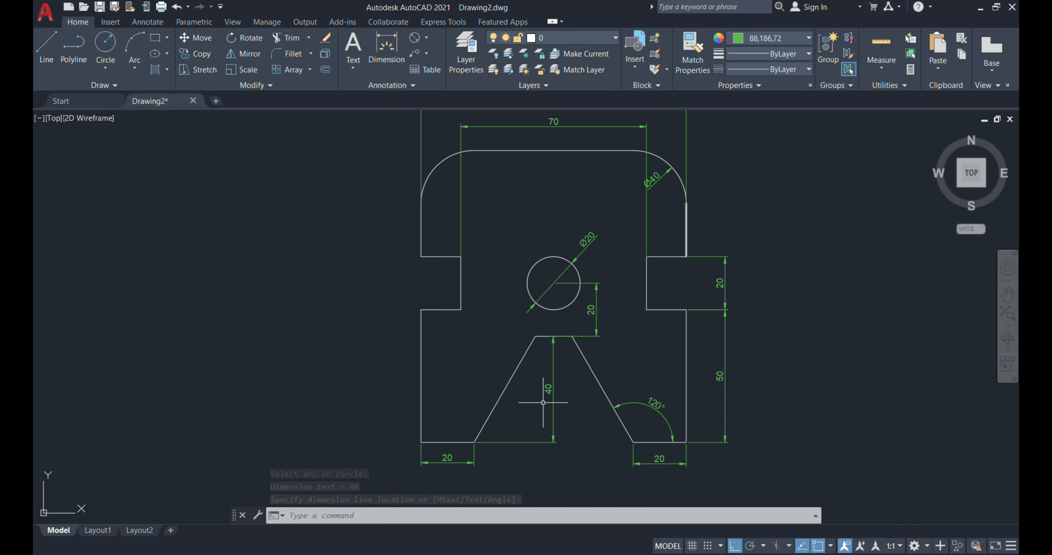
Zoom to the drawing's extents and compare its dimensions with the reference image in the photo viewer
scroll(549, 379, "down", 2)
middle_click_drag(602, 342, 602, 337)
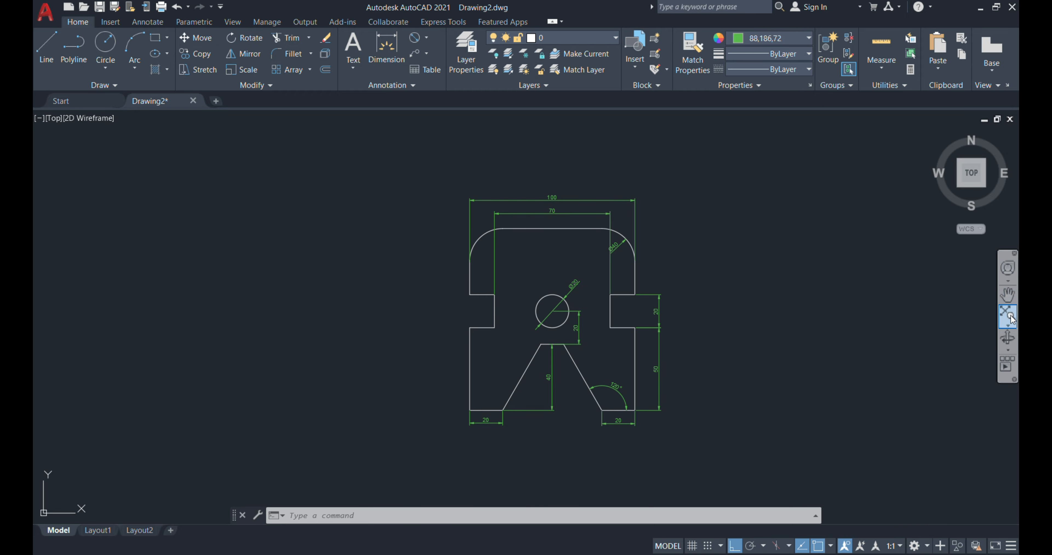
left_click(1007, 312)
middle_click(892, 360)
middle_click(891, 360)
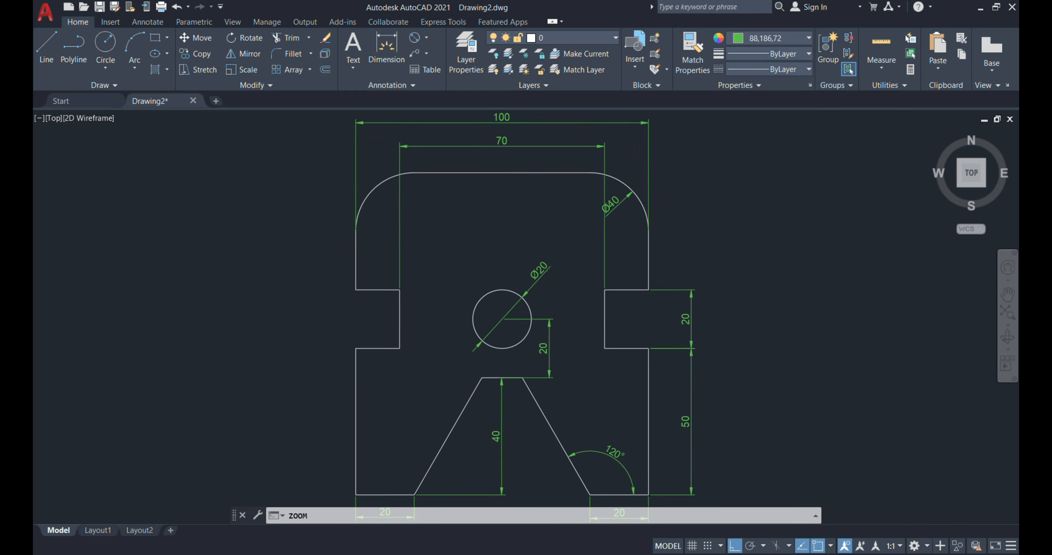
scroll(825, 338, "down", 2)
scroll(854, 363, "up", 2)
scroll(876, 387, "down", 2)
middle_click(865, 380)
middle_click(865, 379)
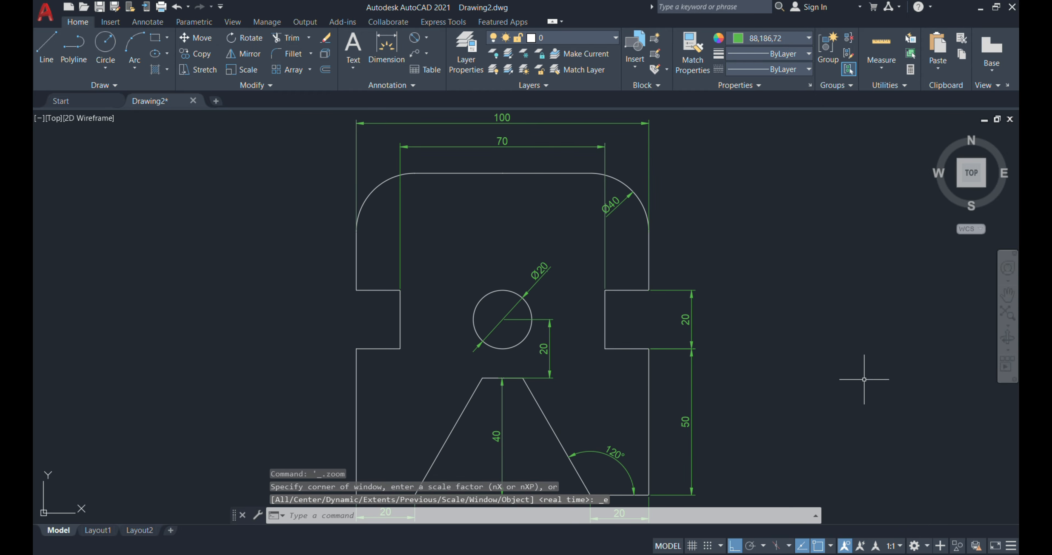
key("alt+Tab")
key("alt+Tab")
key("alt+Tab")
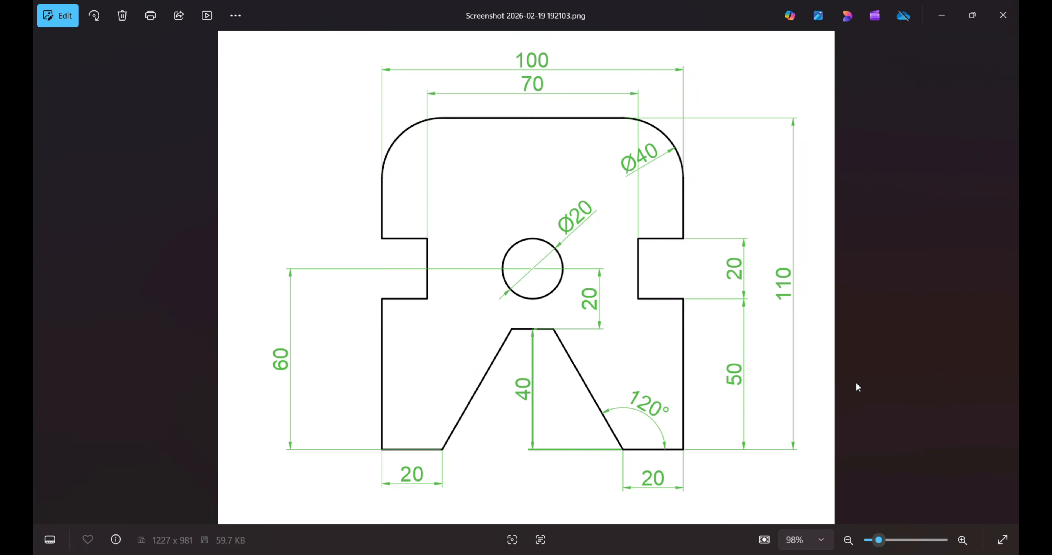
key("alt+Tab")
Dimension the height from the plate's bottom edge to the circle's centre, placed outside the plate's left edge
key("space")
left_click(502, 320)
scroll(473, 428, "down", 1)
scroll(489, 465, "up", 1)
left_click(491, 471)
left_click(281, 467)
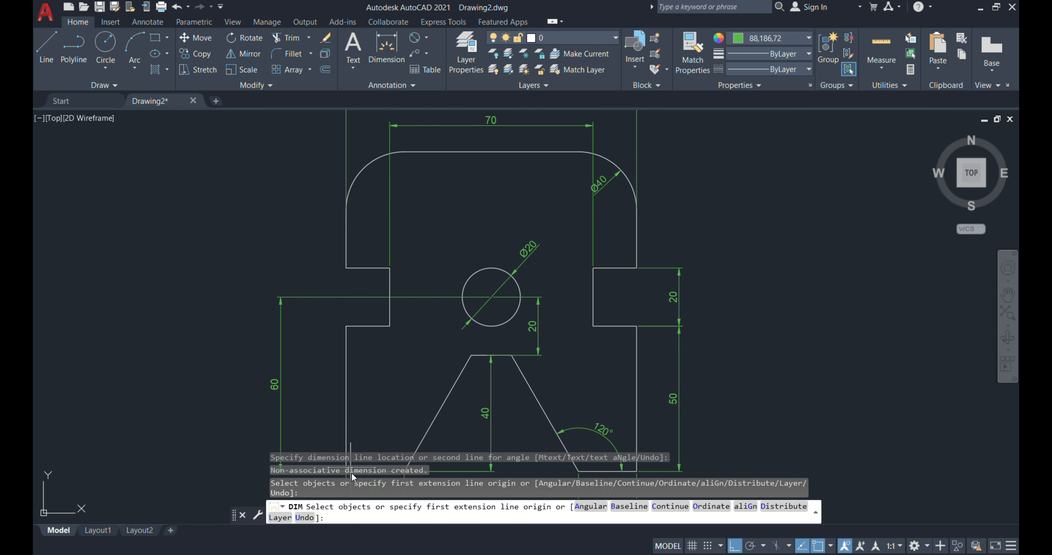
key("space")
Stretch the lower extension-line origin of the circle-centre height dimension to the inner end of the left bottom edge
middle_click_drag(463, 473, 481, 376)
key("Escape")
left_click(481, 377)
left_click(423, 375)
double_click(482, 466)
key("Escape")
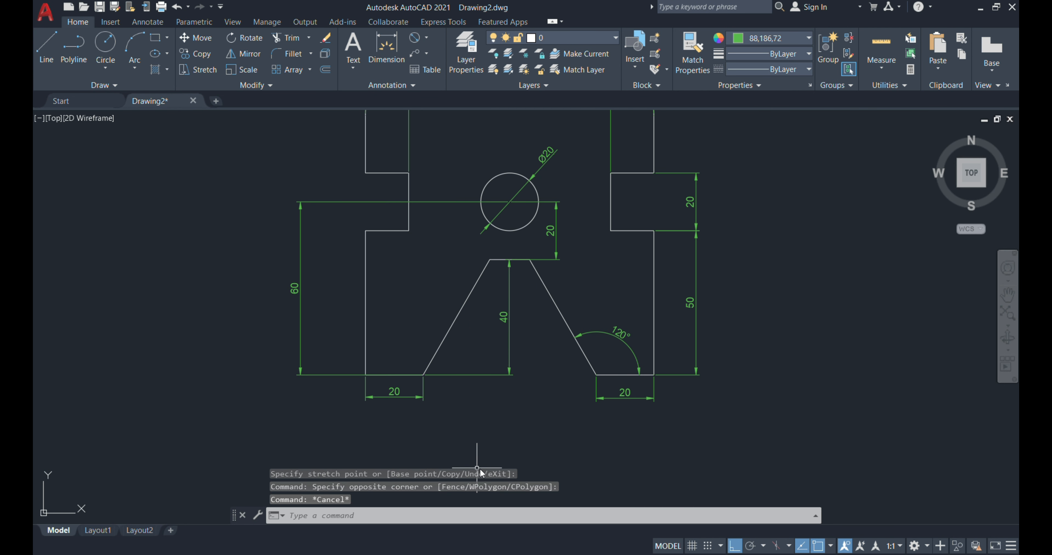